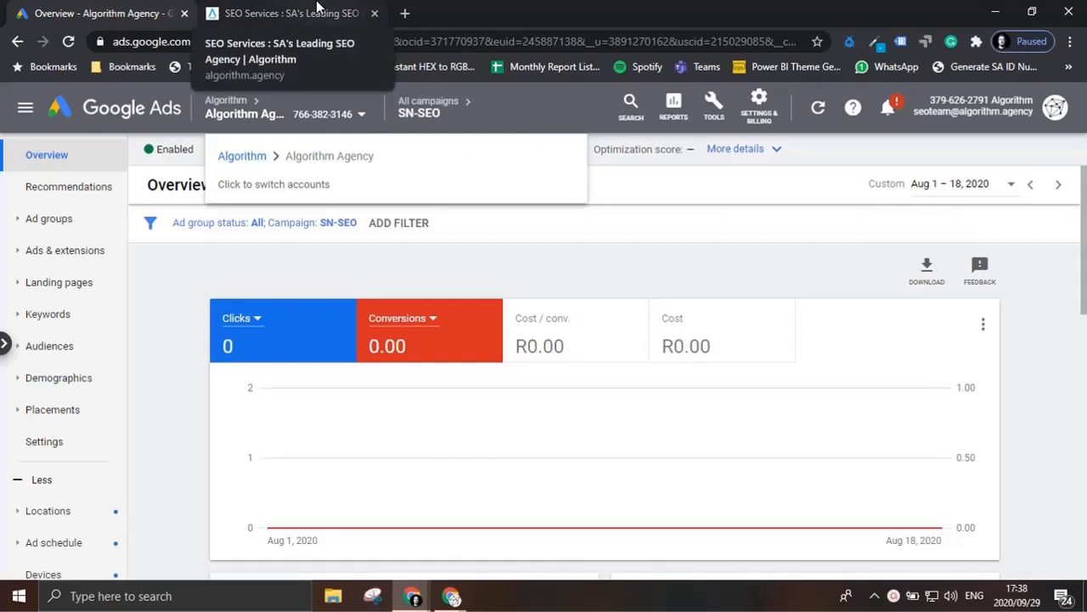
# Step: Look over the agency's SEO services page and the SN-SEO campaign's overview, recommendations and ad groups
pyautogui.click(317, 7)
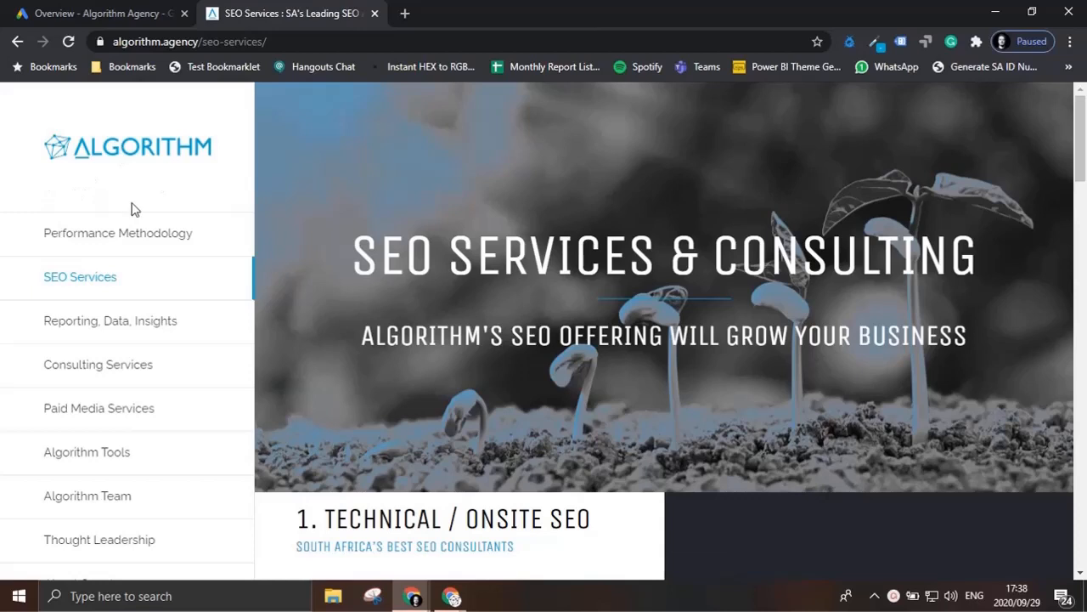
pyautogui.click(130, 10)
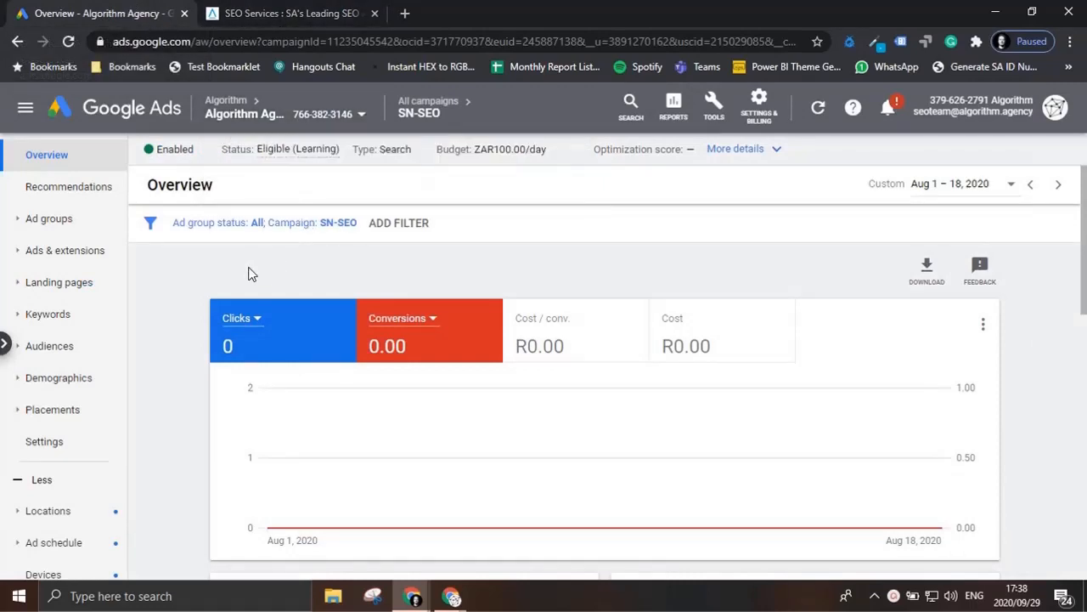
pyautogui.scroll(-10, 237, 298)
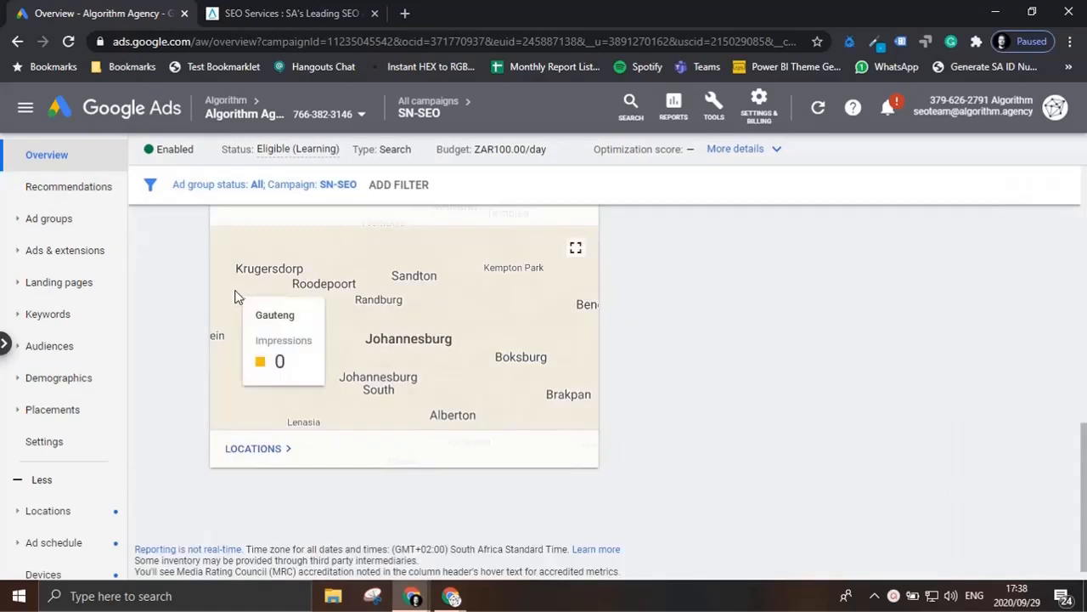
pyautogui.click(81, 188)
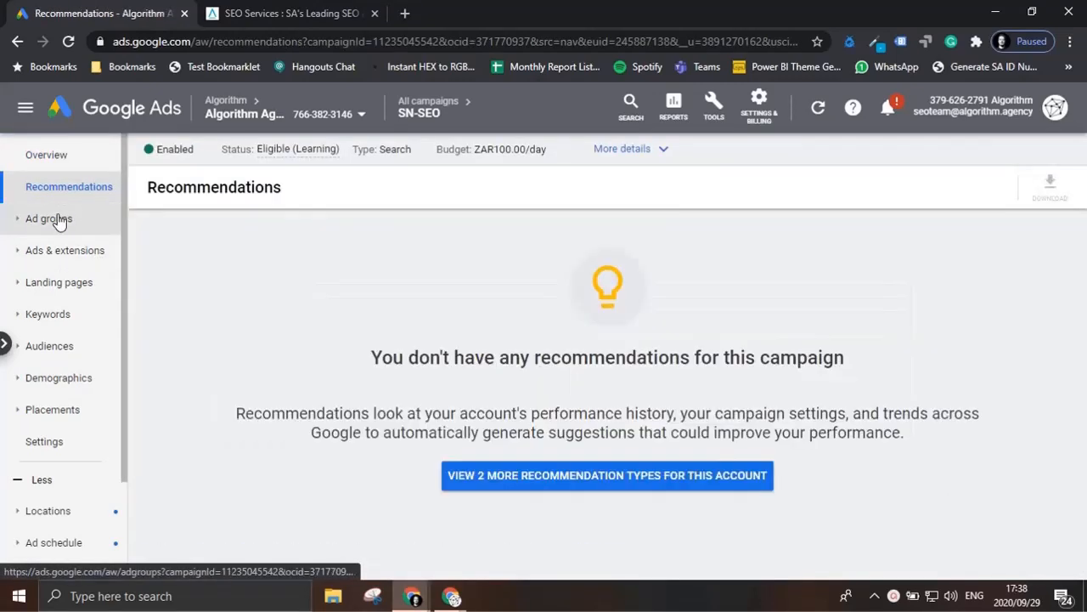
pyautogui.click(53, 220)
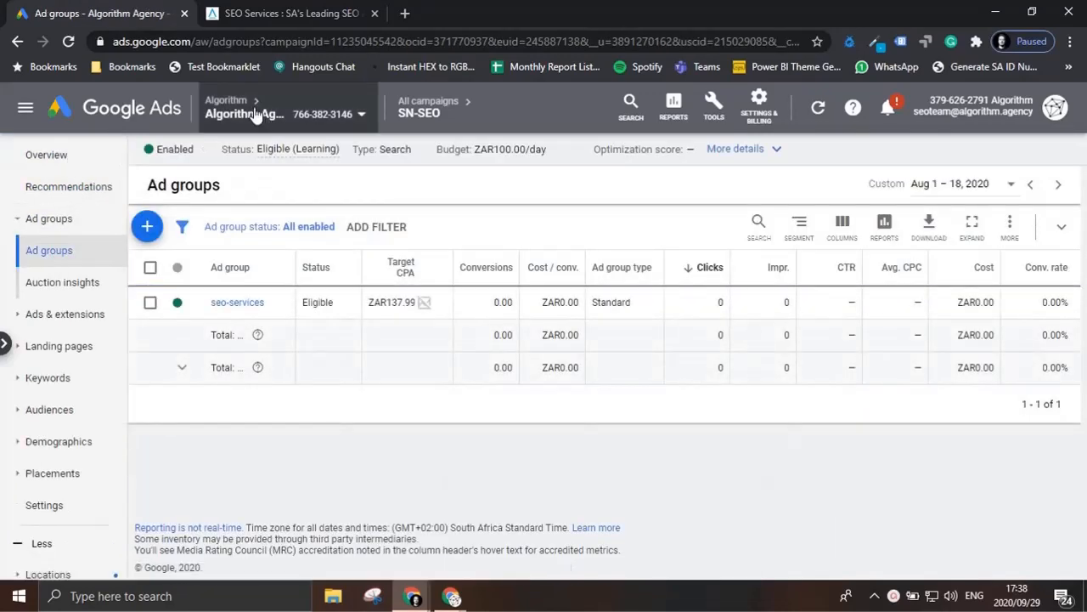
# Step: Start a new campaign from the all-campaigns list with the Leads goal and the Display campaign type
pyautogui.click(428, 102)
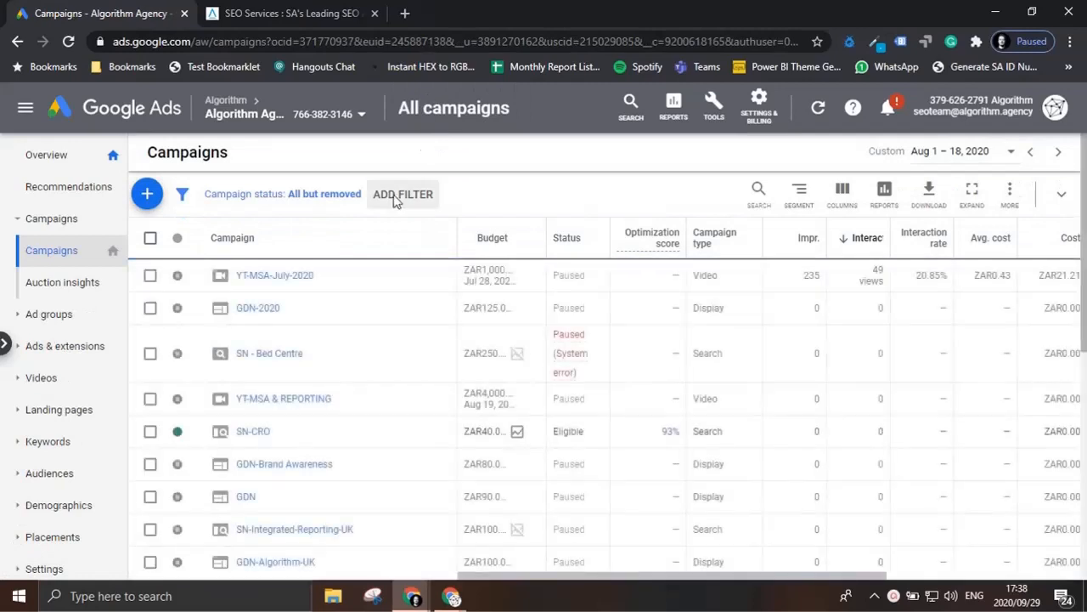
pyautogui.click(147, 194)
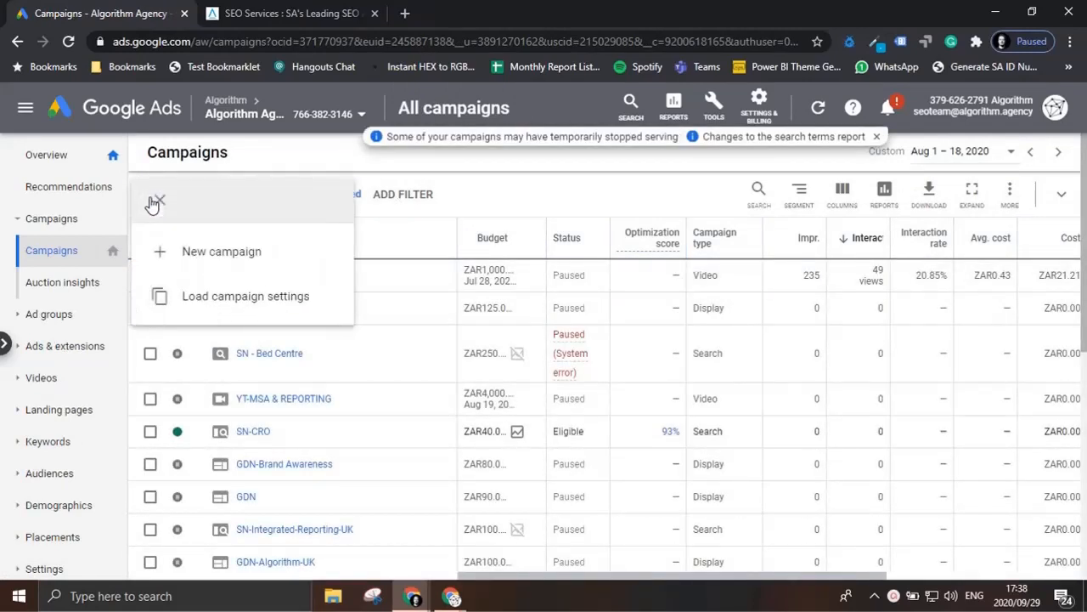
pyautogui.click(197, 258)
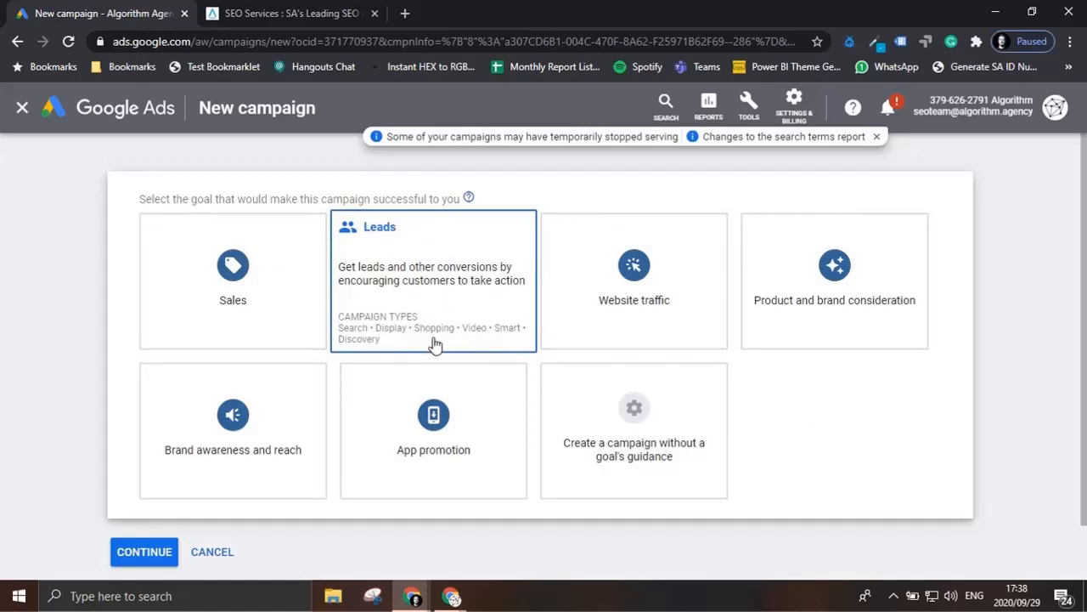
pyautogui.click(440, 311)
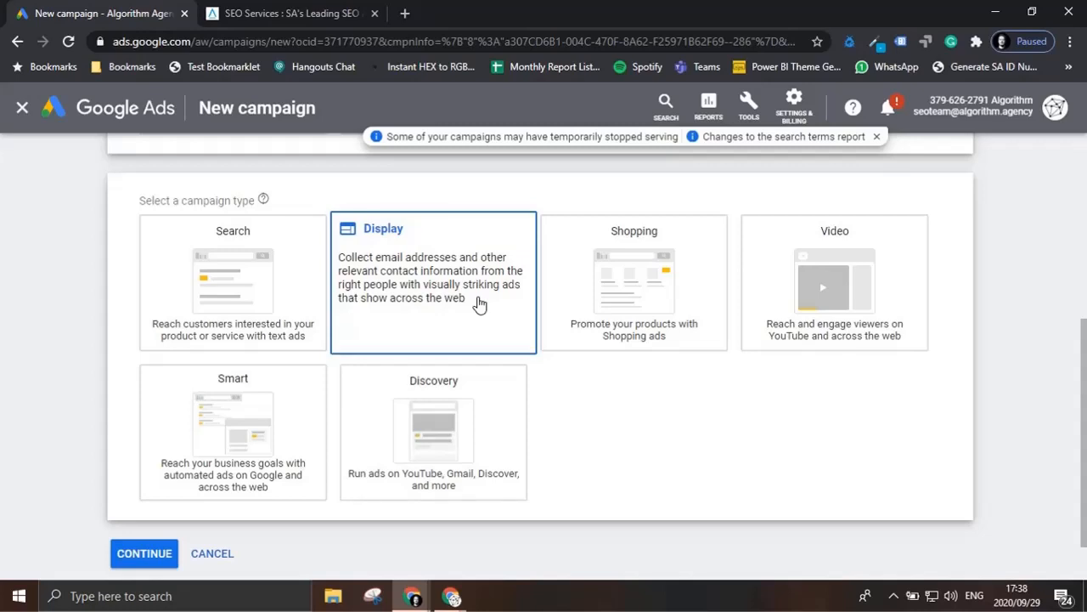
pyautogui.click(480, 304)
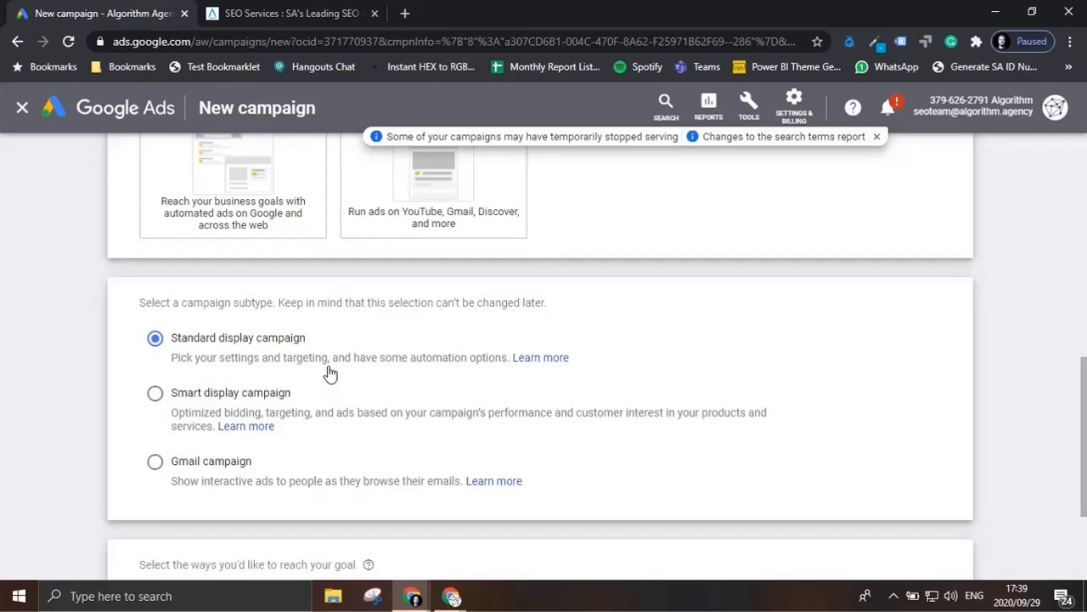
pyautogui.scroll(-2, 330, 374)
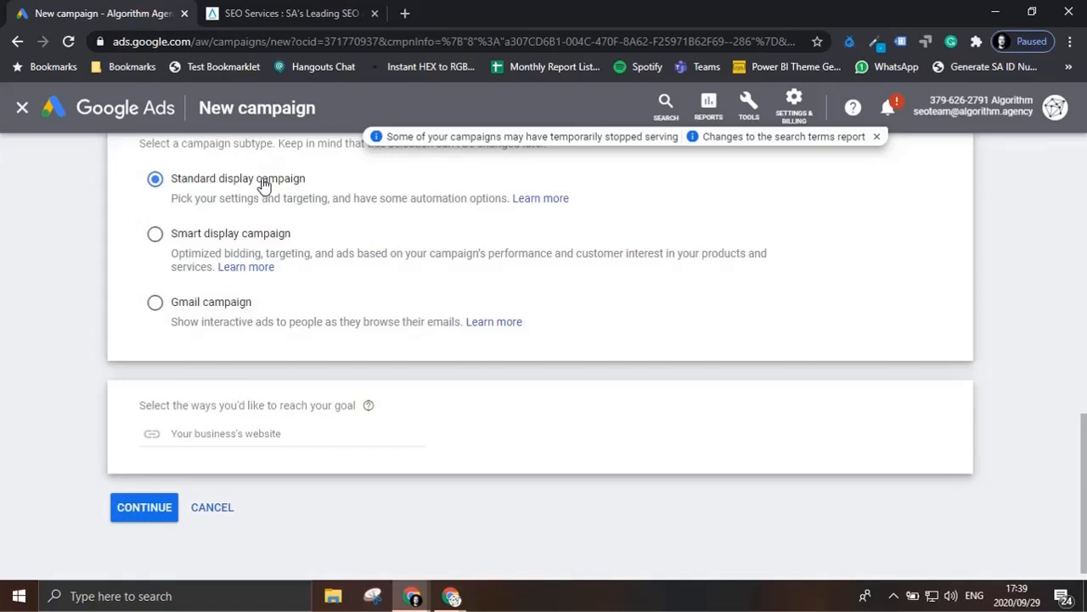
pyautogui.click(294, 14)
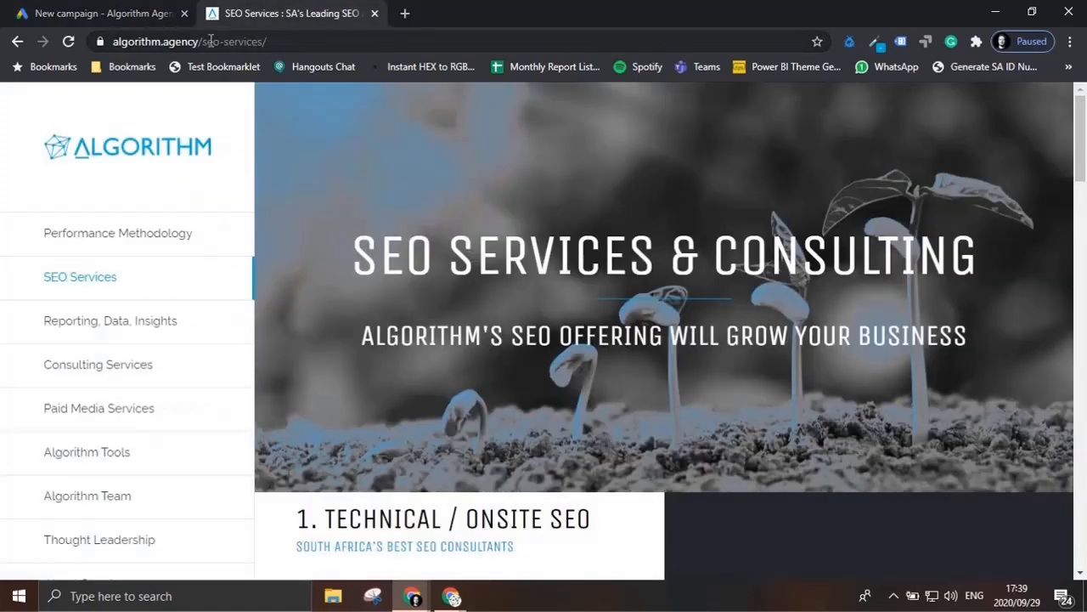
pyautogui.moveTo(201, 40); pyautogui.dragTo(70, 42)
pyautogui.hotkey('ctrl', 'c')
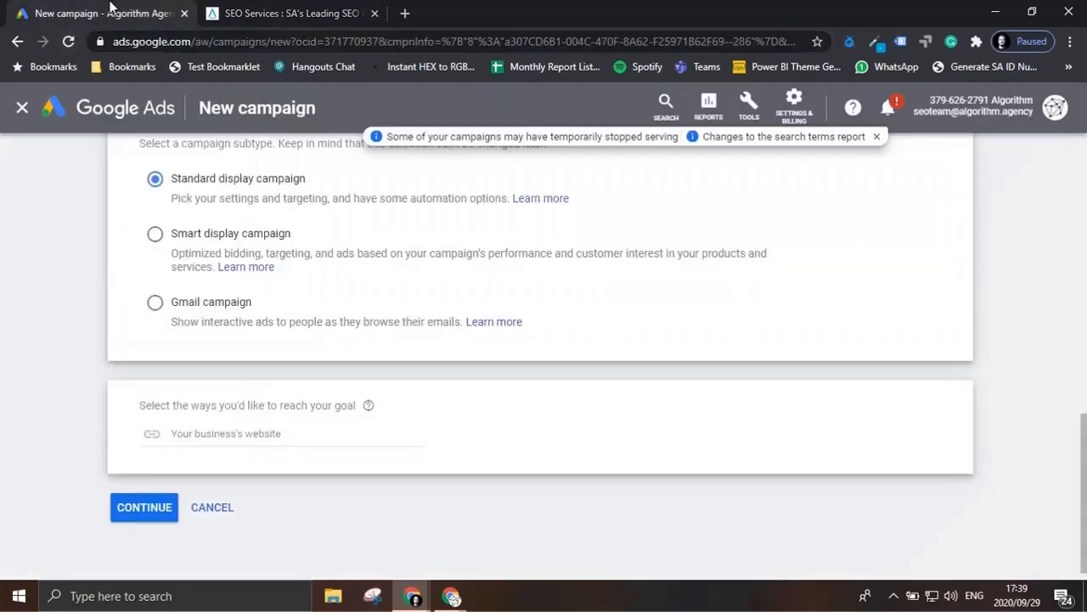
pyautogui.click(108, 14)
pyautogui.click(282, 432)
pyautogui.hotkey('ctrl', 'v')
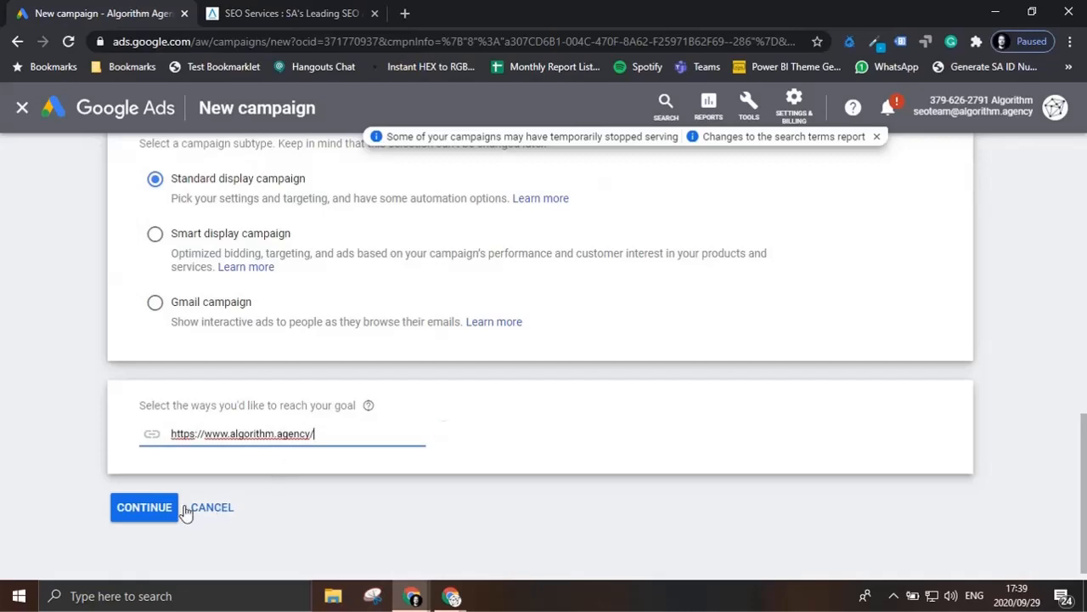
pyautogui.click(144, 507)
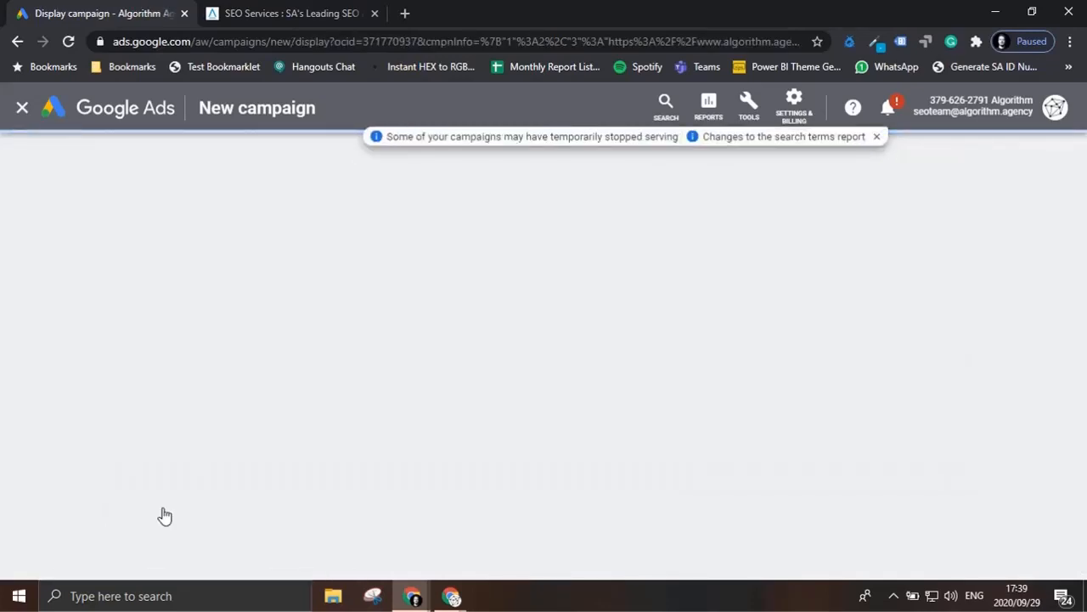
# Step: Dismiss the notification banner and name the campaign GDN-Digital-Service
pyautogui.click(878, 137)
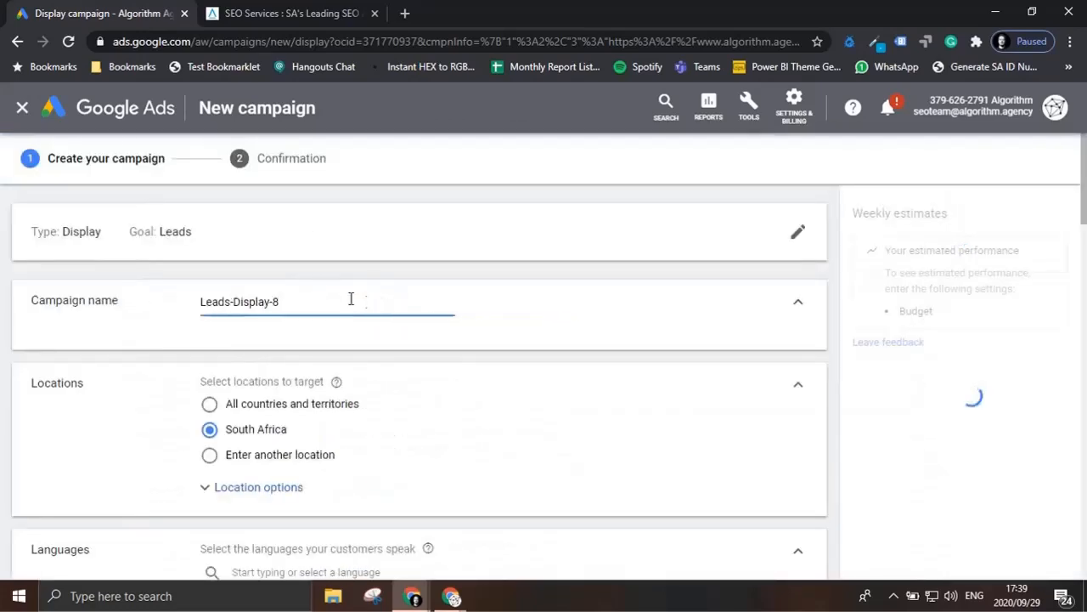
pyautogui.click(332, 296)
pyautogui.hotkey('ctrl', 'a')
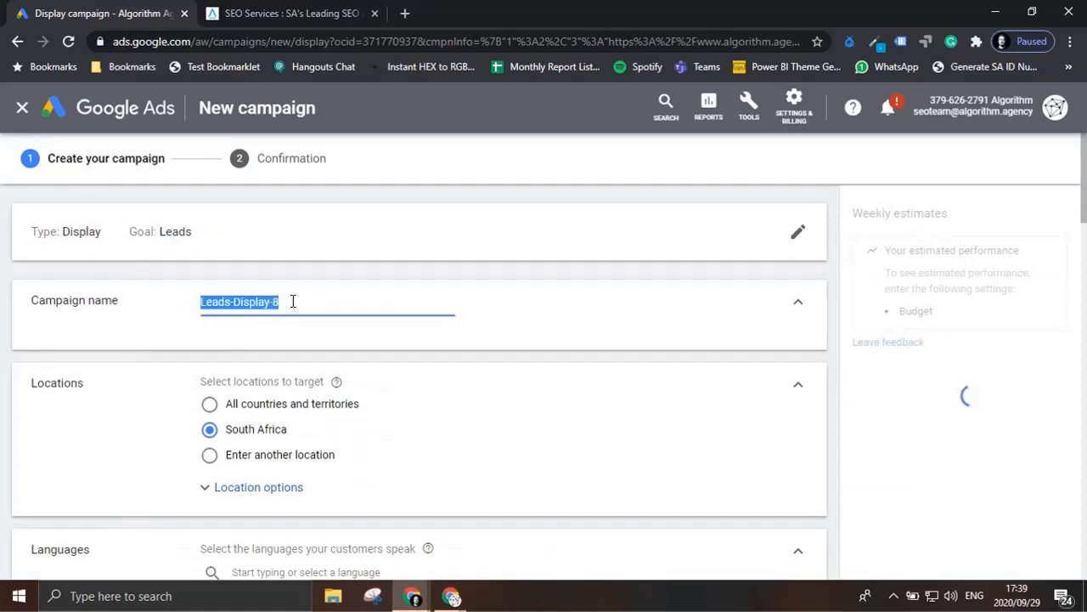
pyautogui.write('GDN-')
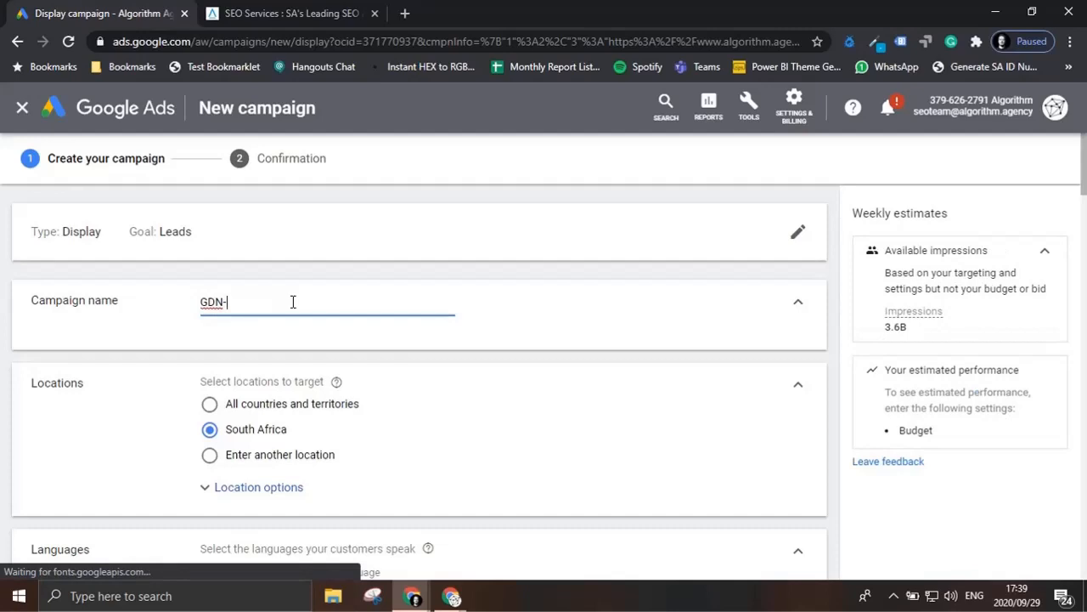
pyautogui.write('Doig')
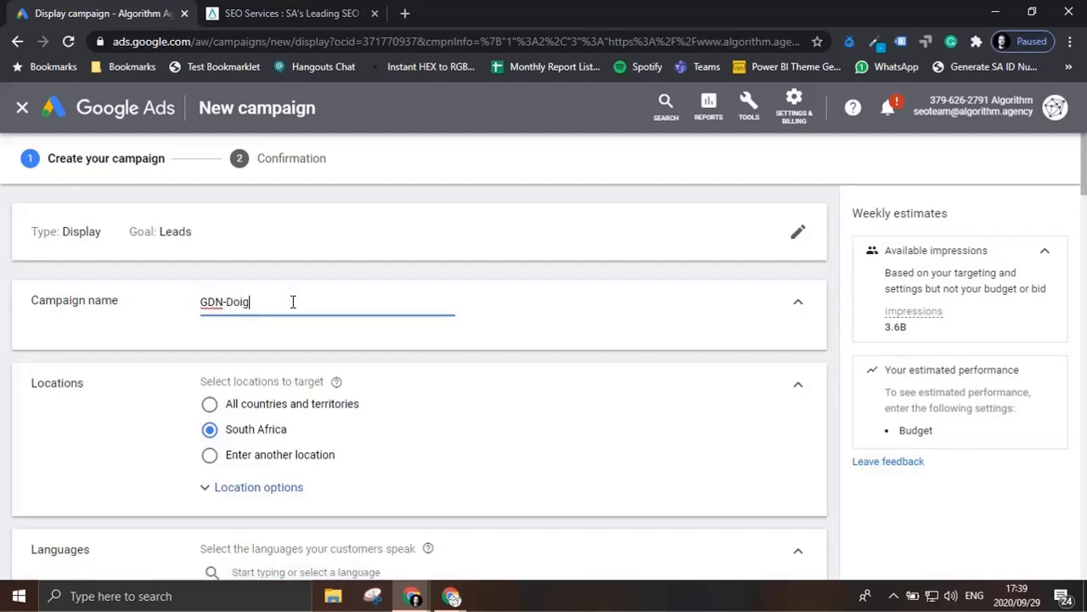
pyautogui.press('Num_Lock')
pyautogui.write('igit')
pyautogui.press('capslock')
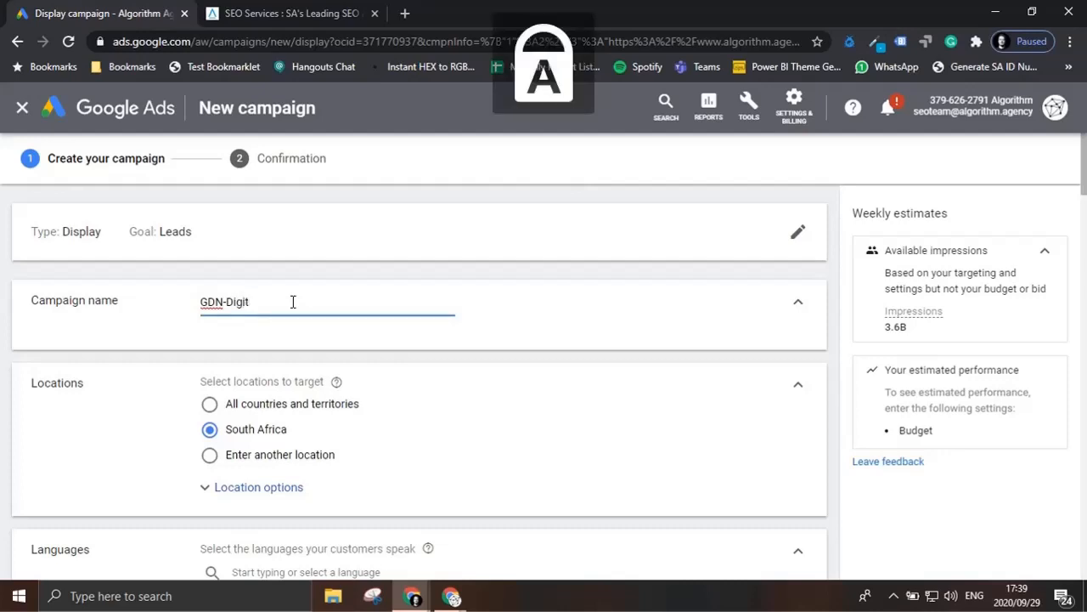
pyautogui.write('A')
pyautogui.press('BackSpace')
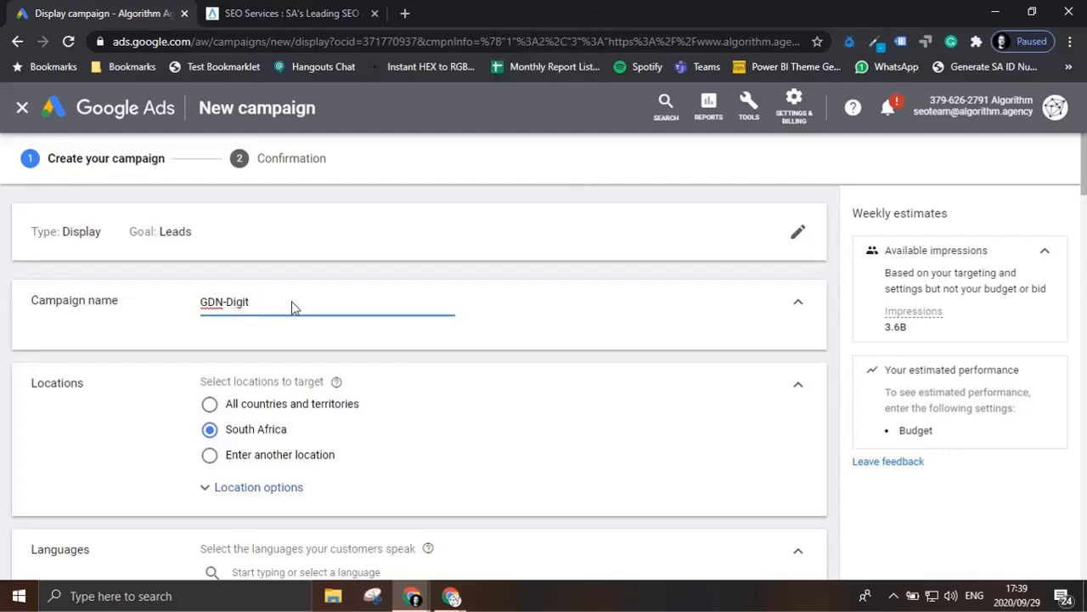
pyautogui.press('capslock')
pyautogui.write('al-Services')
# Step: Switch the campaign's location targeting to another location and target the city of Johannesburg, Gauteng, South Africa
pyautogui.scroll(-2, 296, 432)
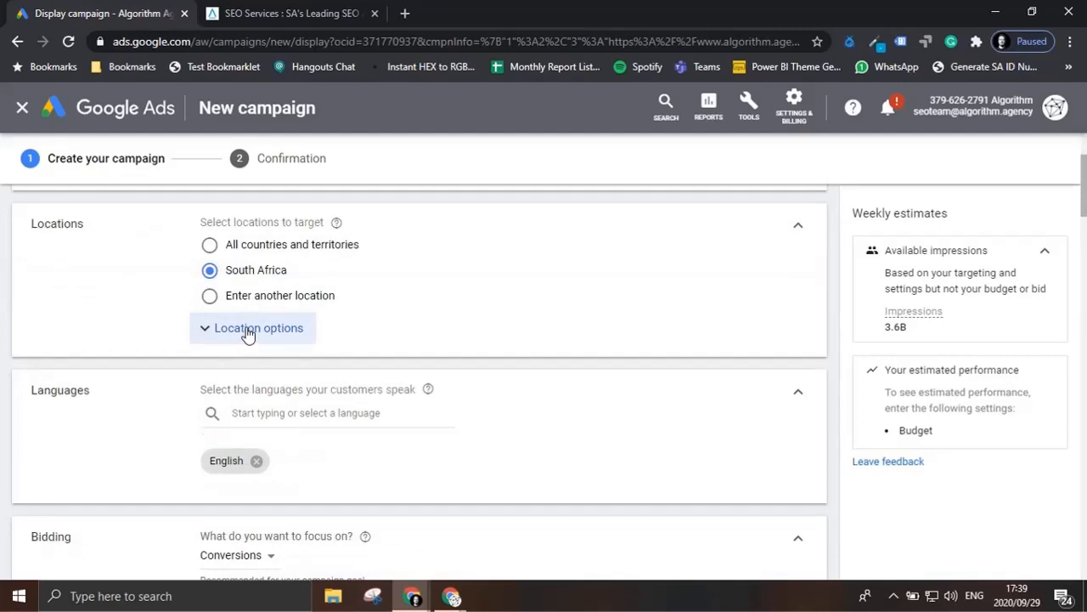
pyautogui.click(261, 299)
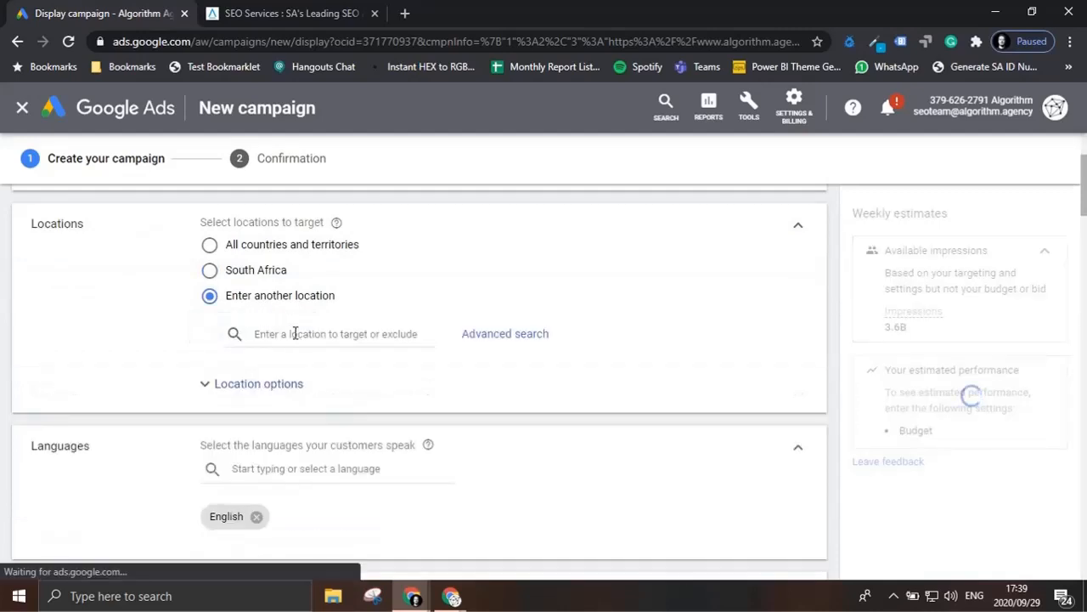
pyautogui.click(295, 333)
pyautogui.write('joh')
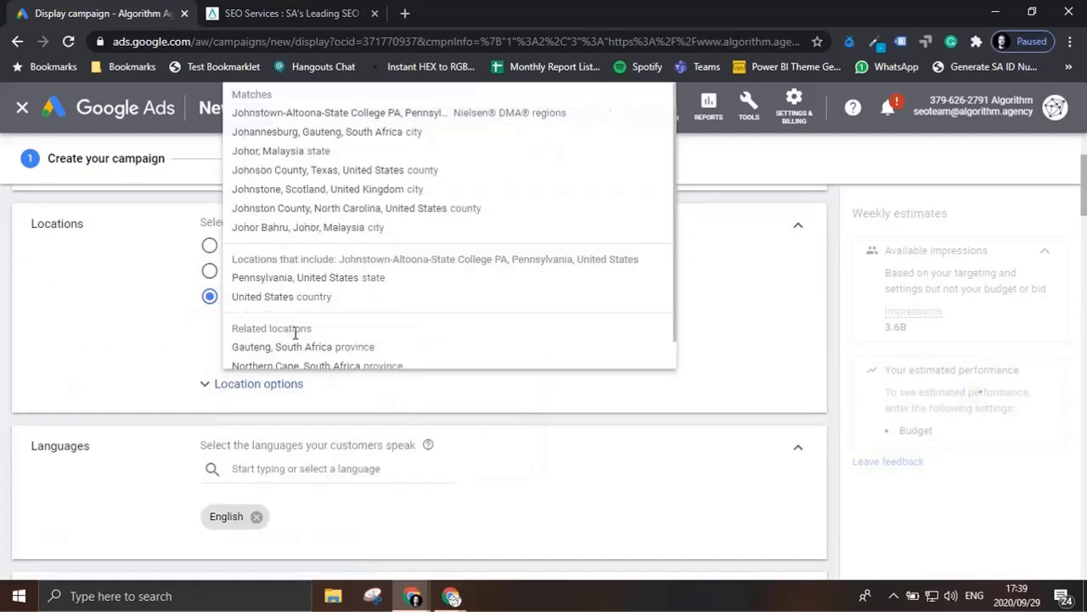
pyautogui.press('BackSpace')
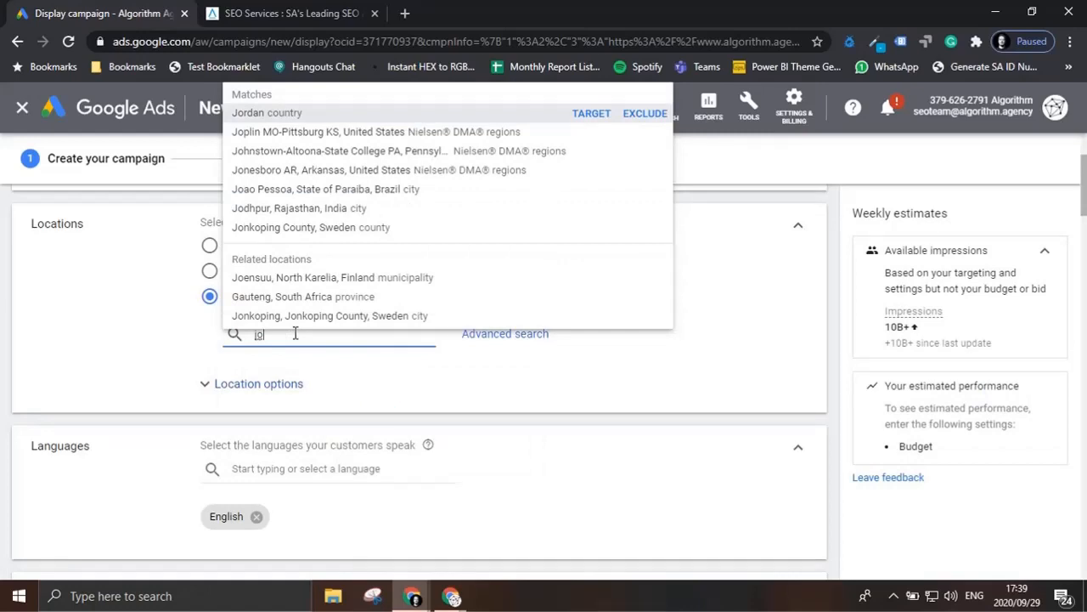
pyautogui.write('hann')
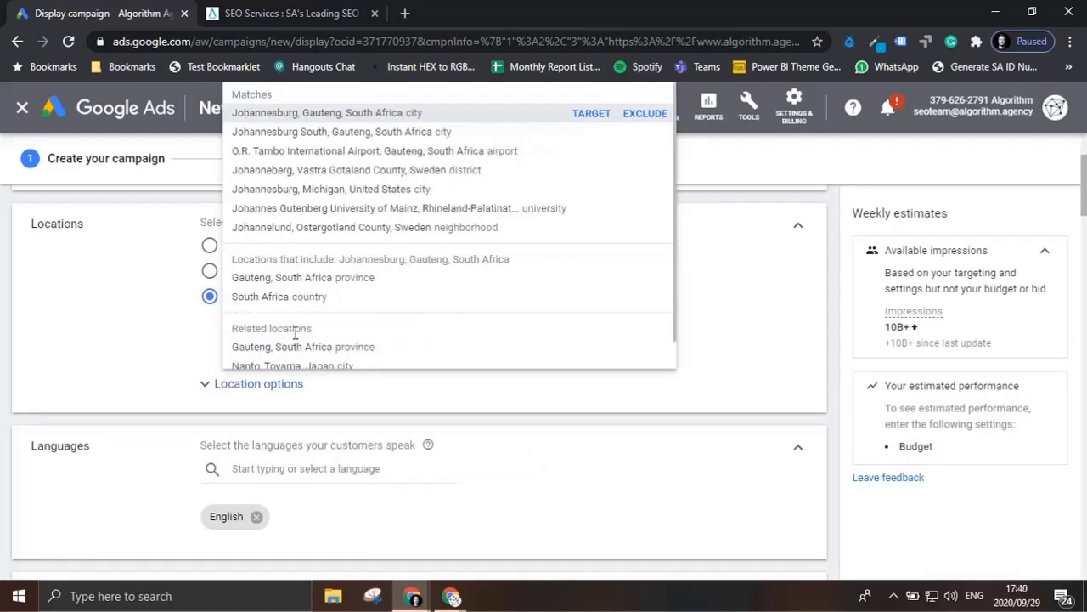
pyautogui.click(590, 115)
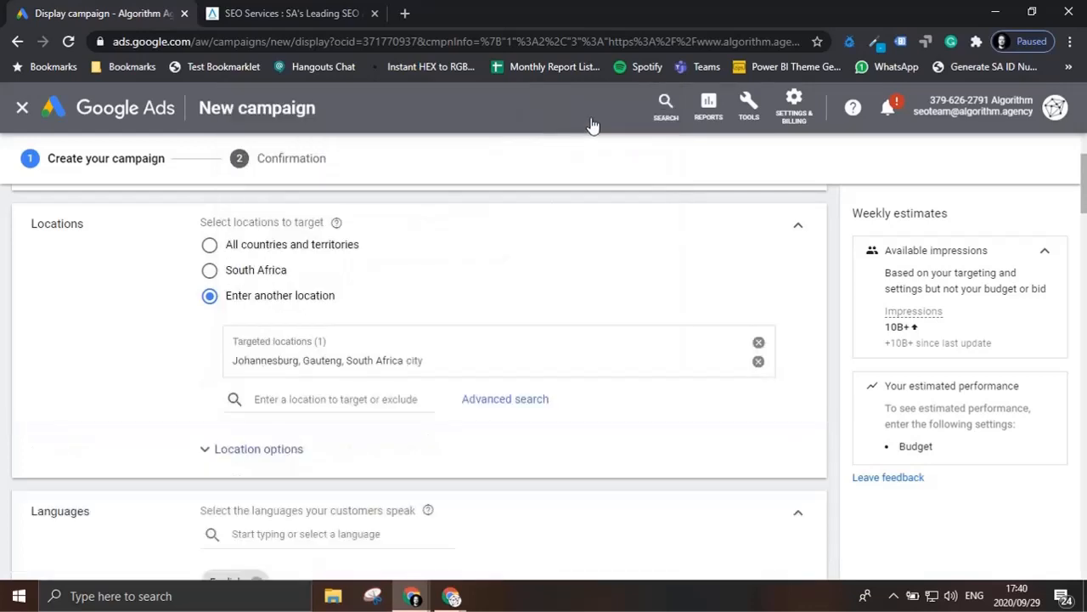
# Step: Review the language and bidding settings and set the average daily budget to ZAR 2000
pyautogui.scroll(-3, 474, 340)
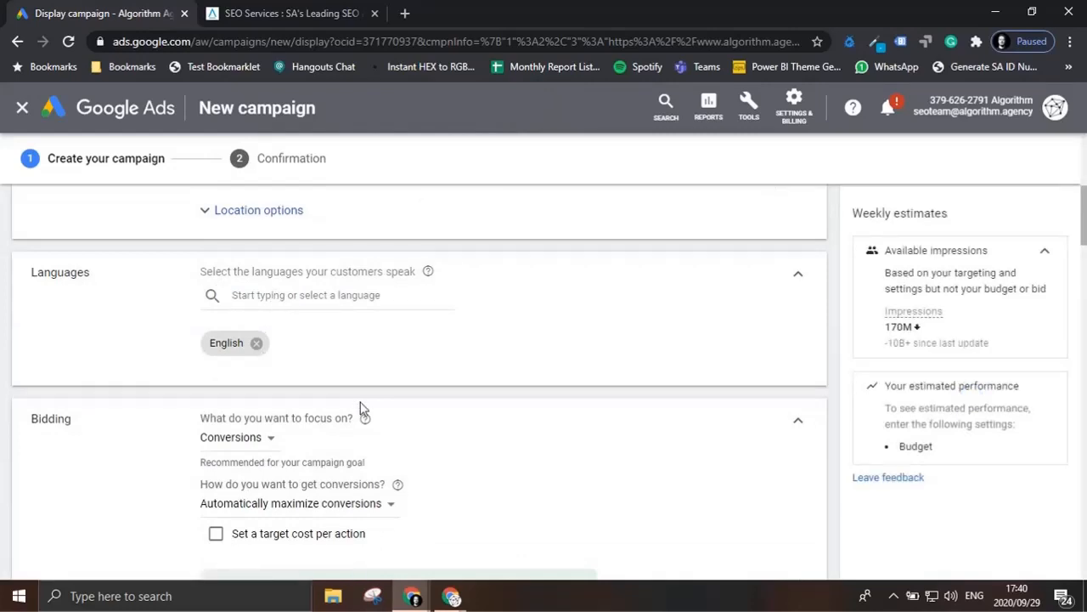
pyautogui.scroll(-1, 364, 409)
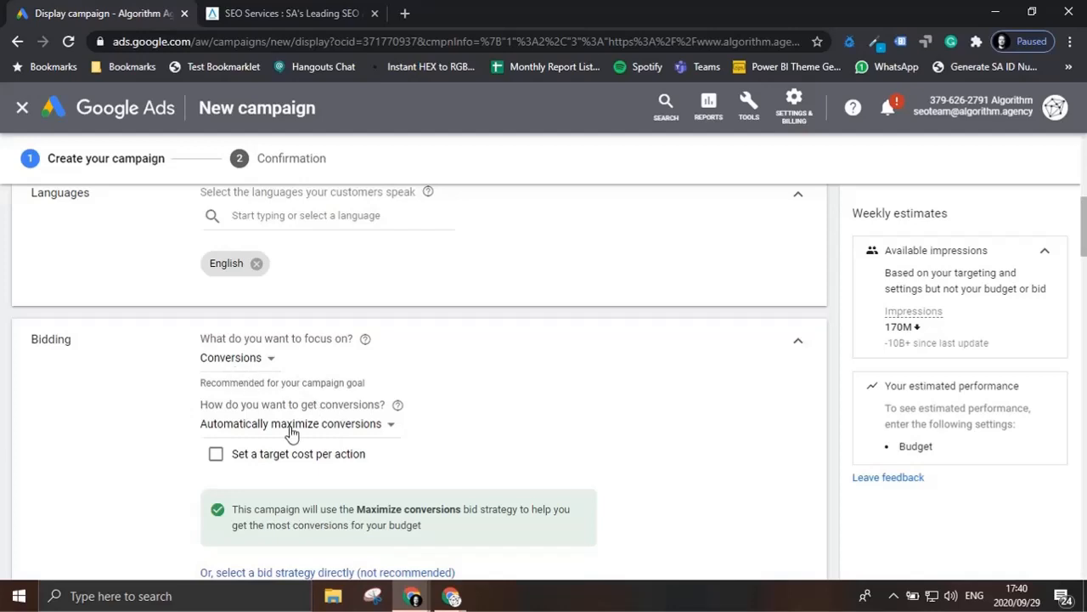
pyautogui.scroll(-1, 291, 433)
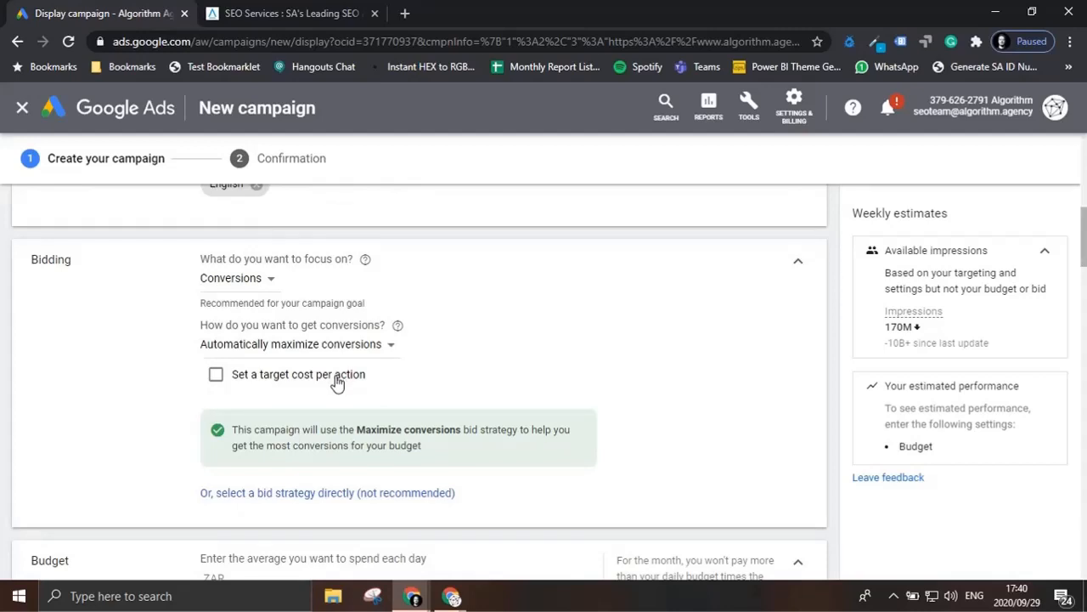
pyautogui.scroll(-1, 337, 383)
pyautogui.scroll(-1, 336, 383)
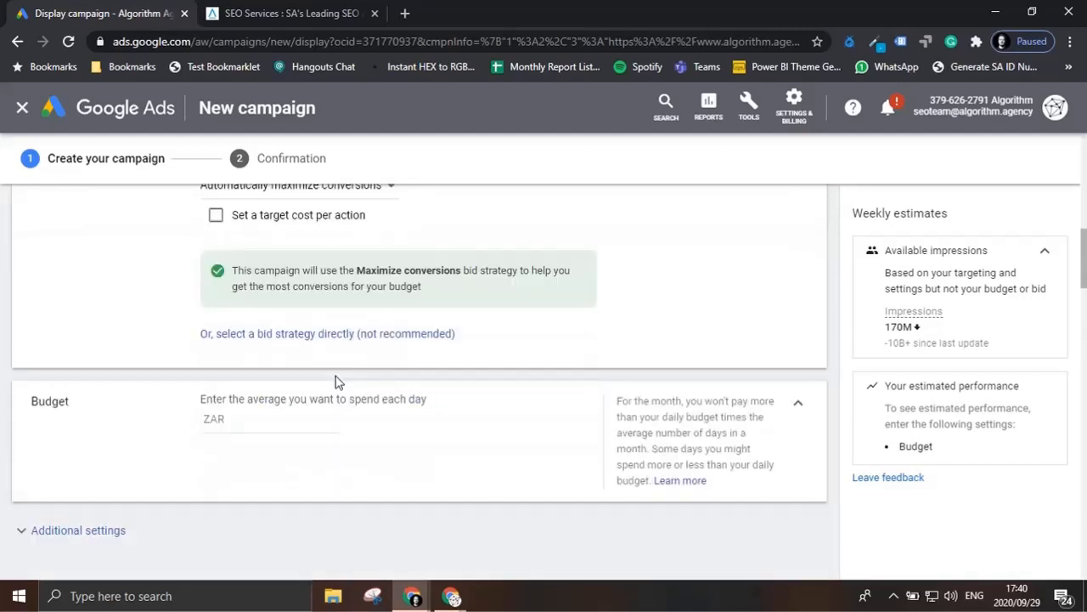
pyautogui.click(309, 422)
pyautogui.write('2000')
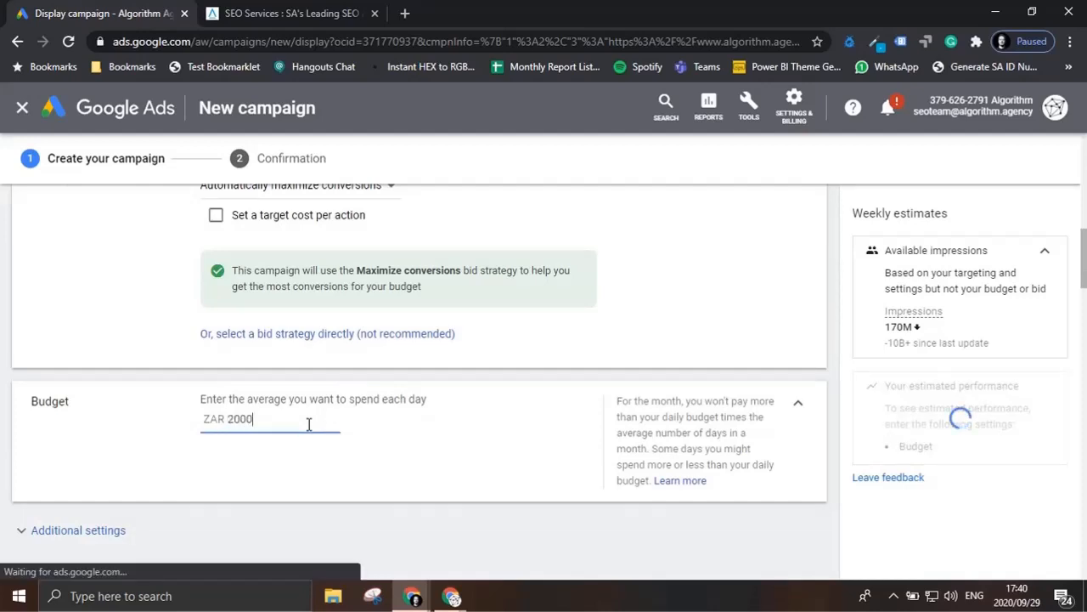
# Step: Name the ad group GDN-Test
pyautogui.scroll(-2, 309, 425)
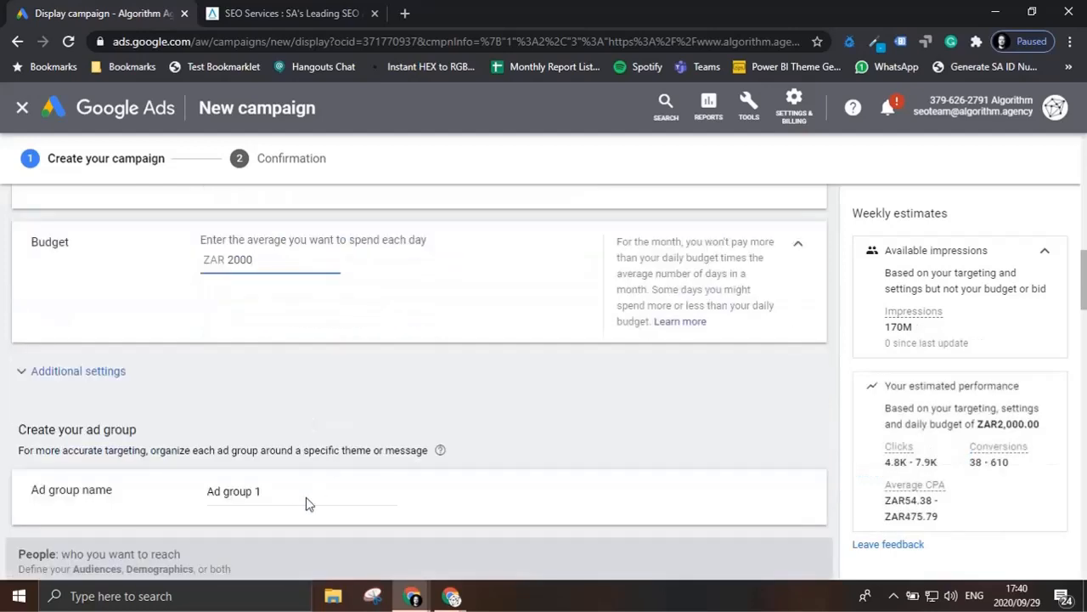
pyautogui.click(257, 494)
pyautogui.hotkey('ctrl', 'a')
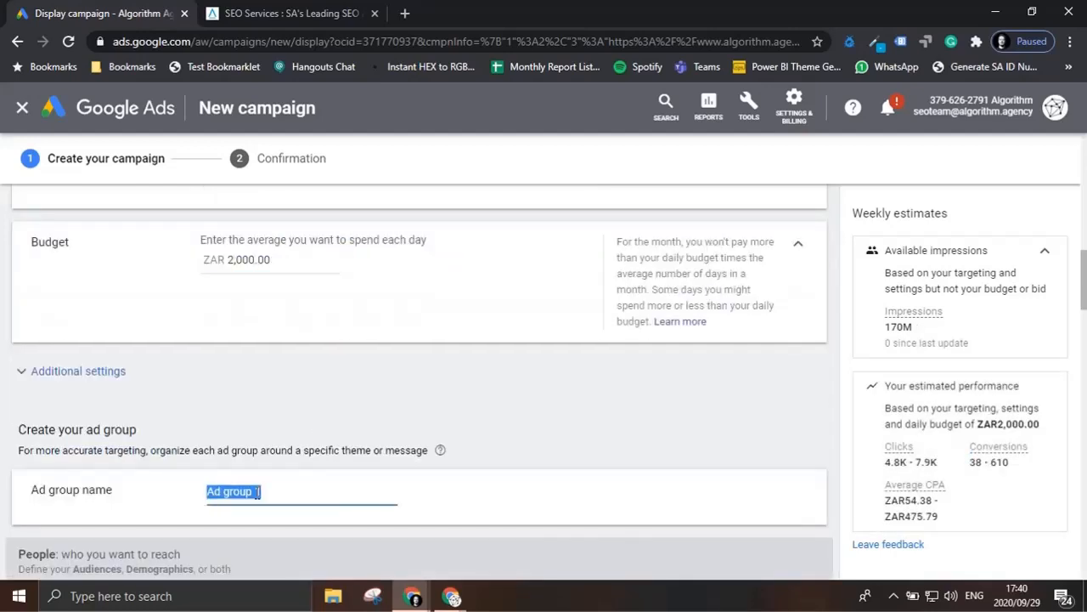
pyautogui.write('GDN')
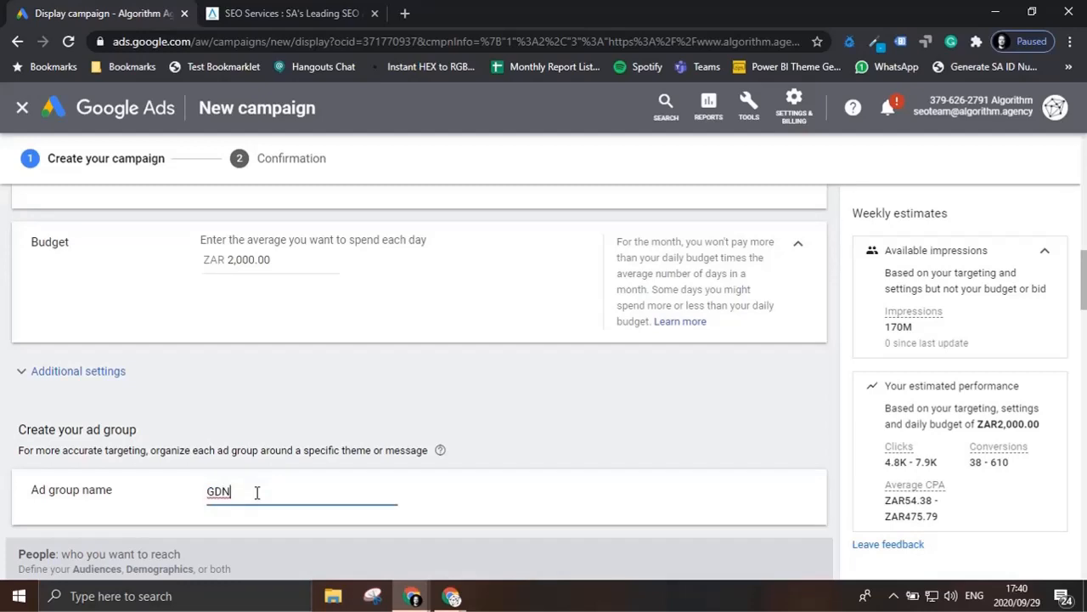
pyautogui.write('-Test')
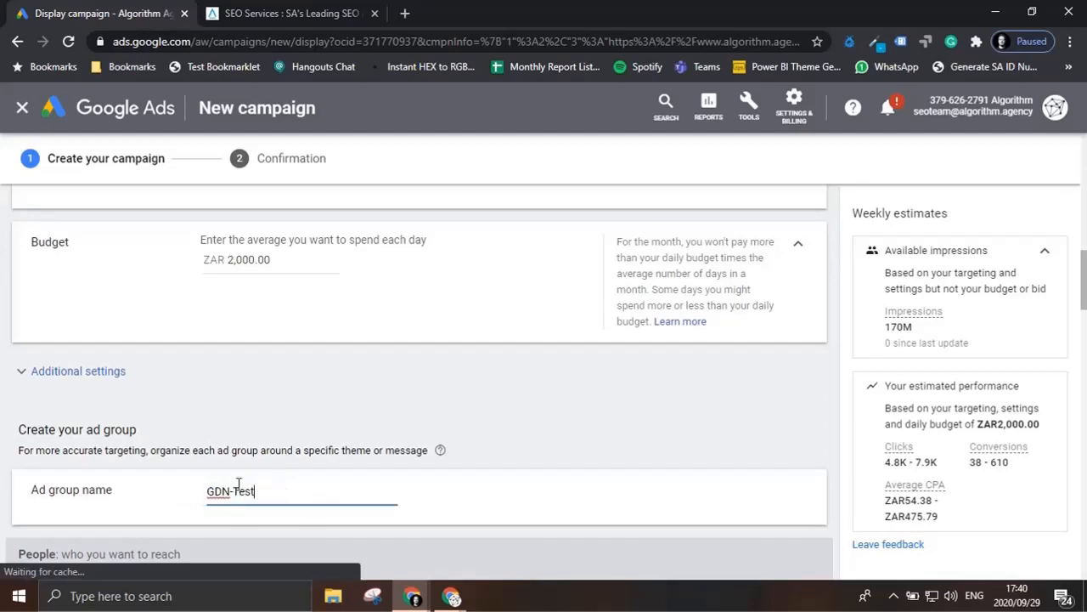
# Step: From the suggested audience ideas, target SEO & SEM Services and Web Design & Development
pyautogui.scroll(-1, 289, 318)
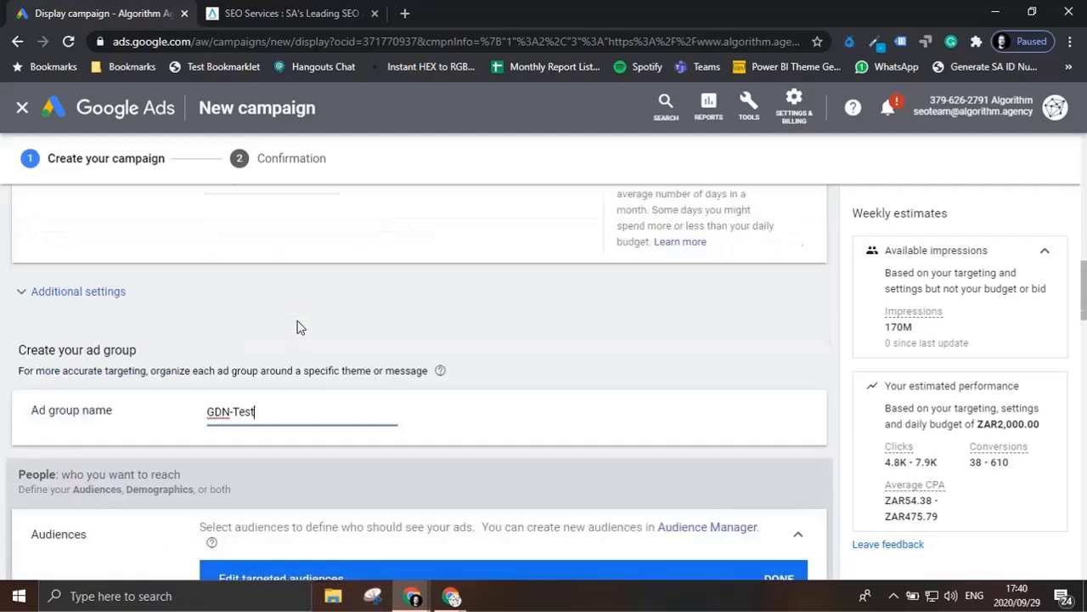
pyautogui.scroll(-2, 293, 357)
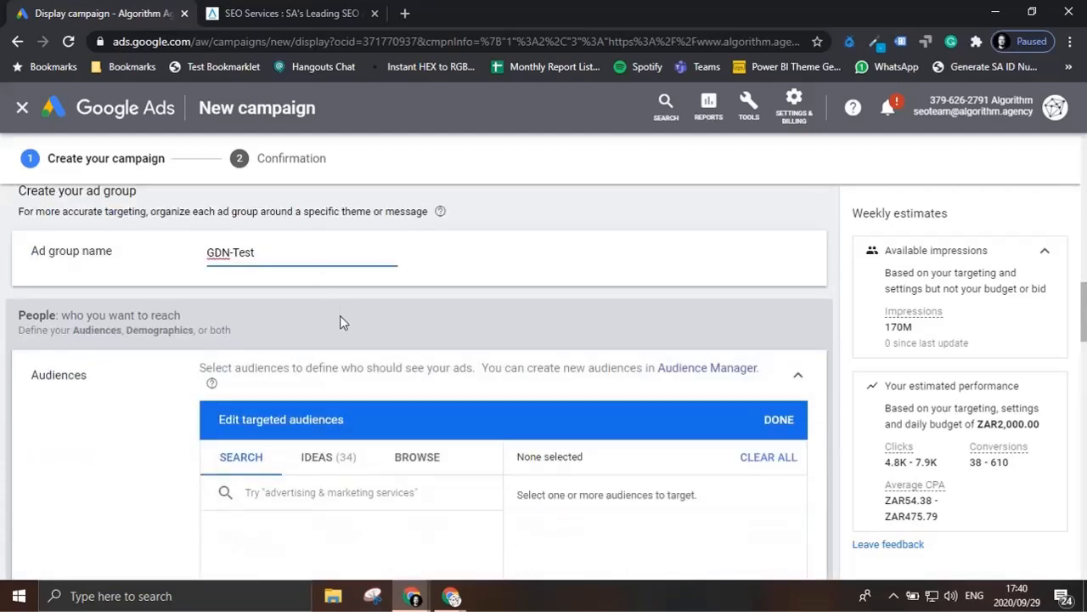
pyautogui.scroll(-1, 339, 329)
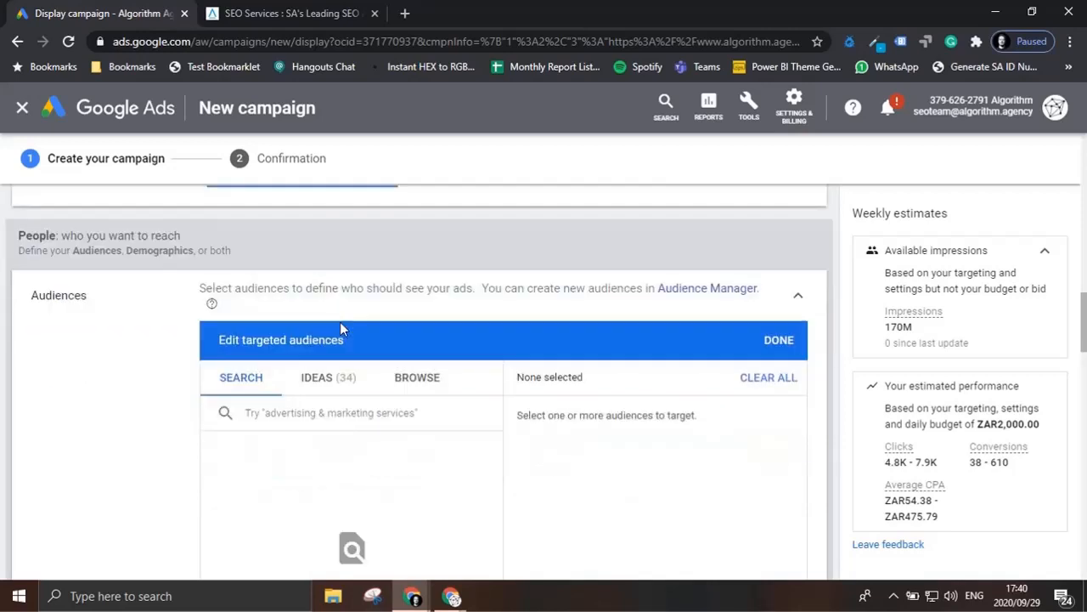
pyautogui.click(327, 376)
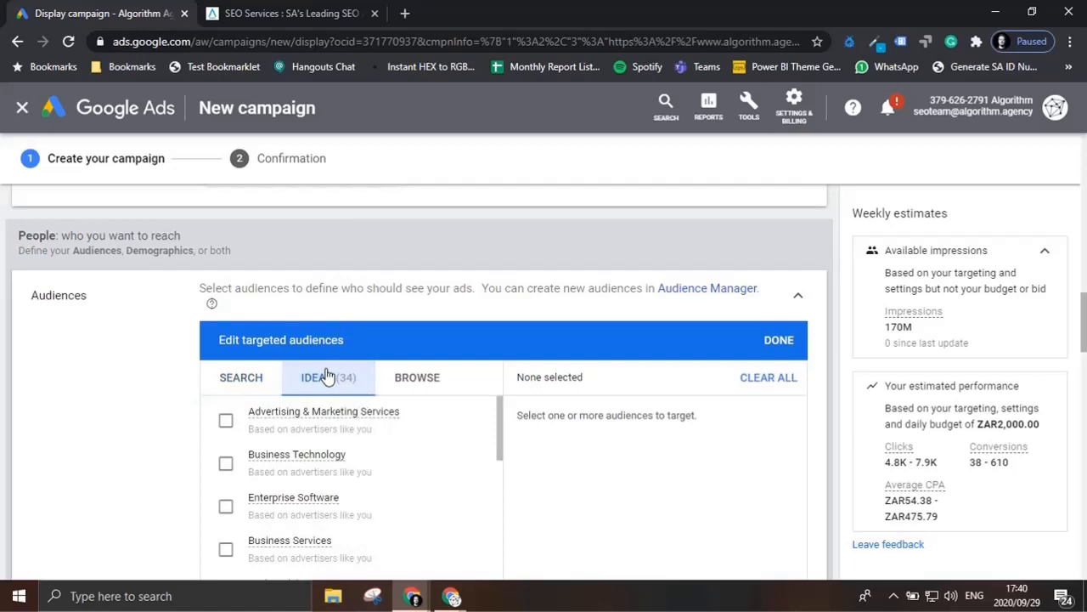
pyautogui.scroll(-2, 388, 461)
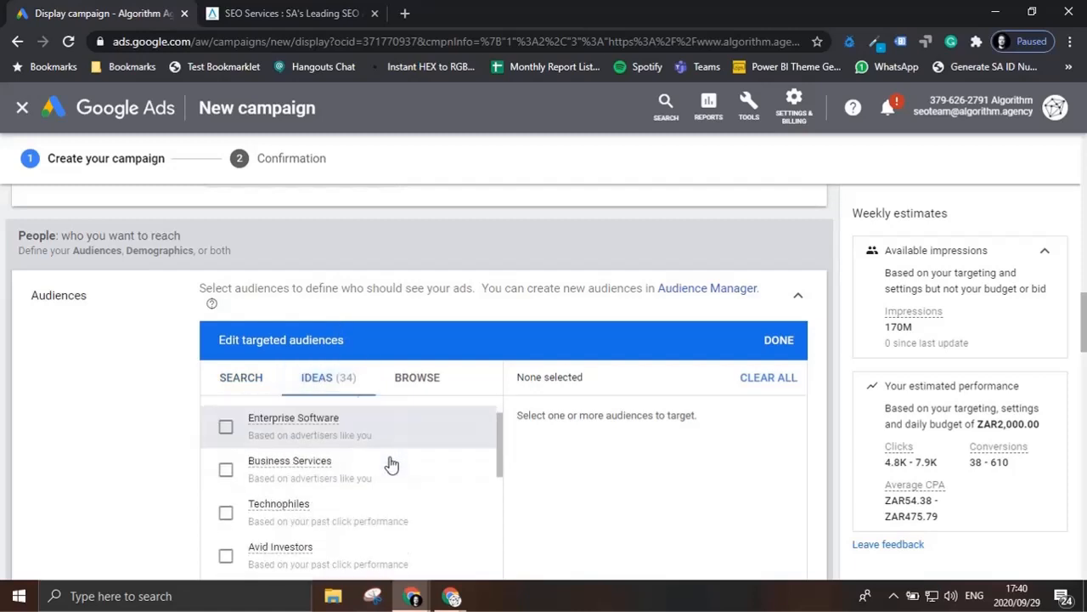
pyautogui.scroll(-1, 390, 464)
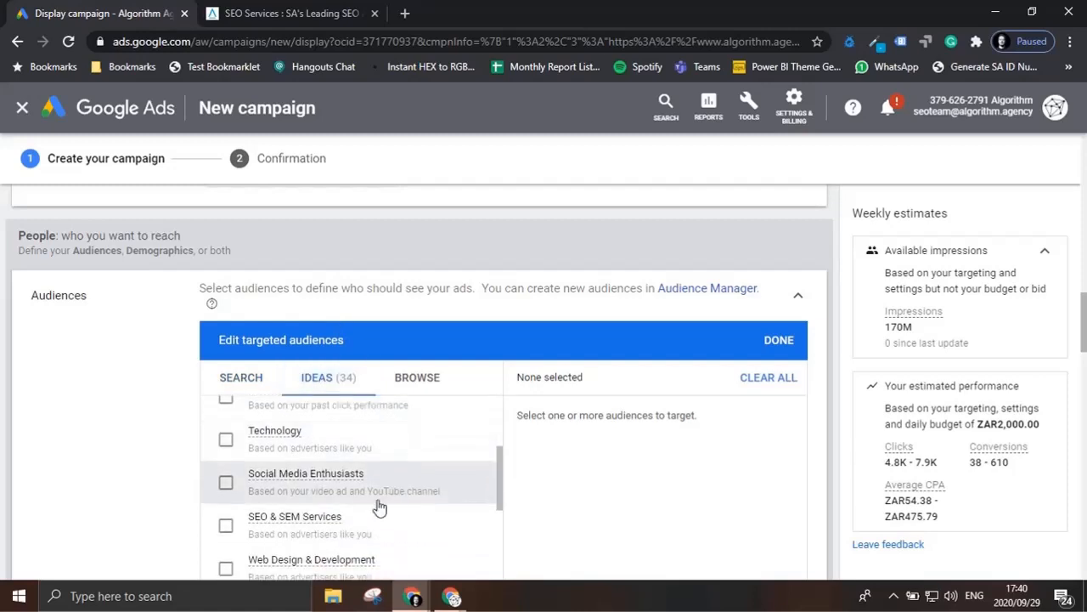
pyautogui.click(227, 525)
pyautogui.scroll(-1, 293, 514)
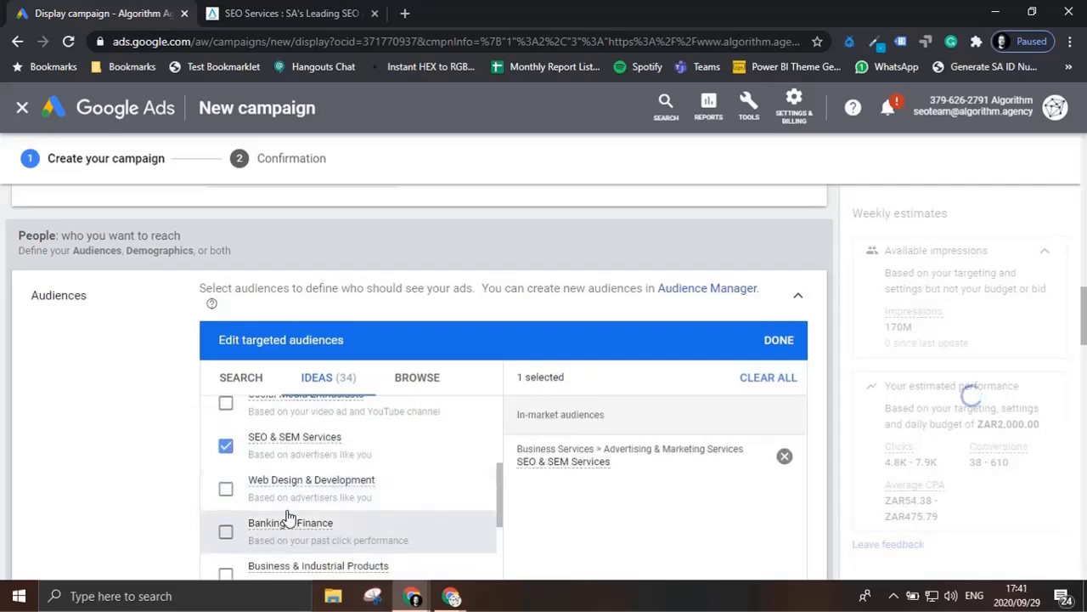
pyautogui.click(225, 490)
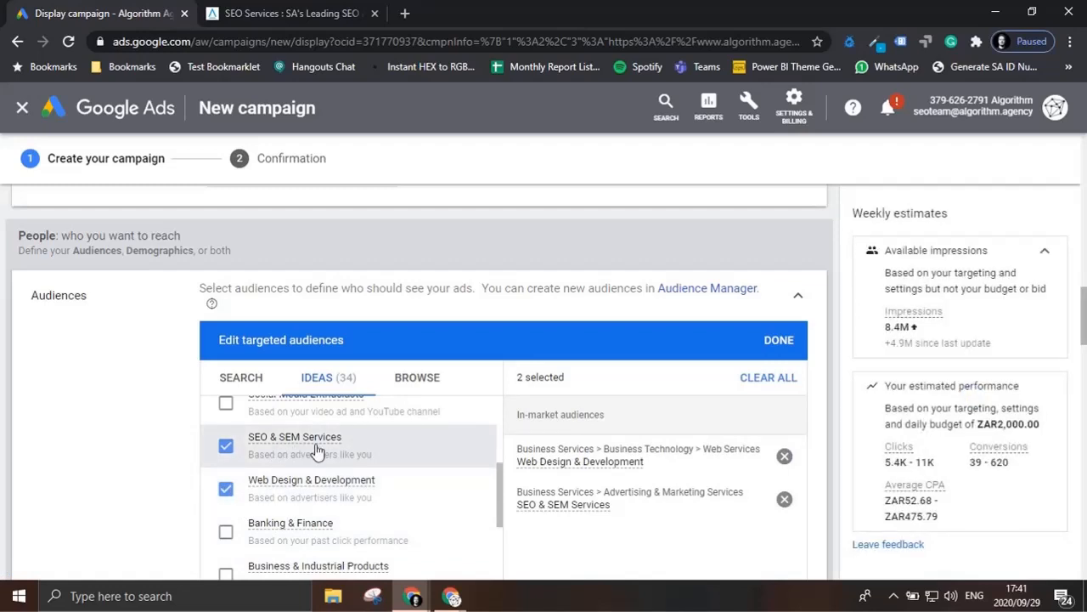
# Step: Look through the remaining audience ideas for other relevant segments and check the weekly estimates
pyautogui.scroll(-1, 314, 449)
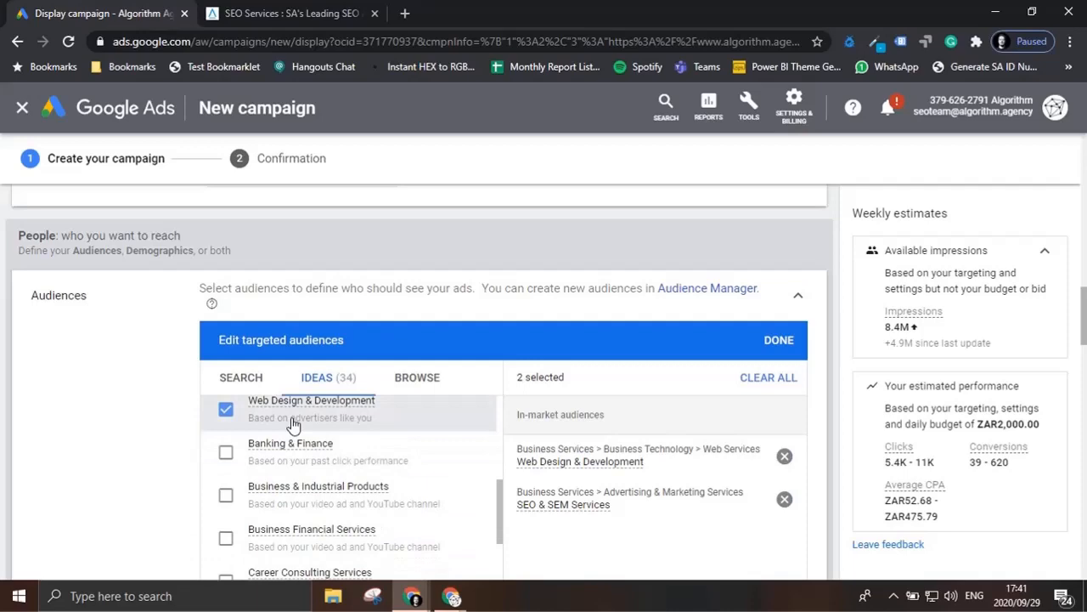
pyautogui.scroll(-4, 303, 427)
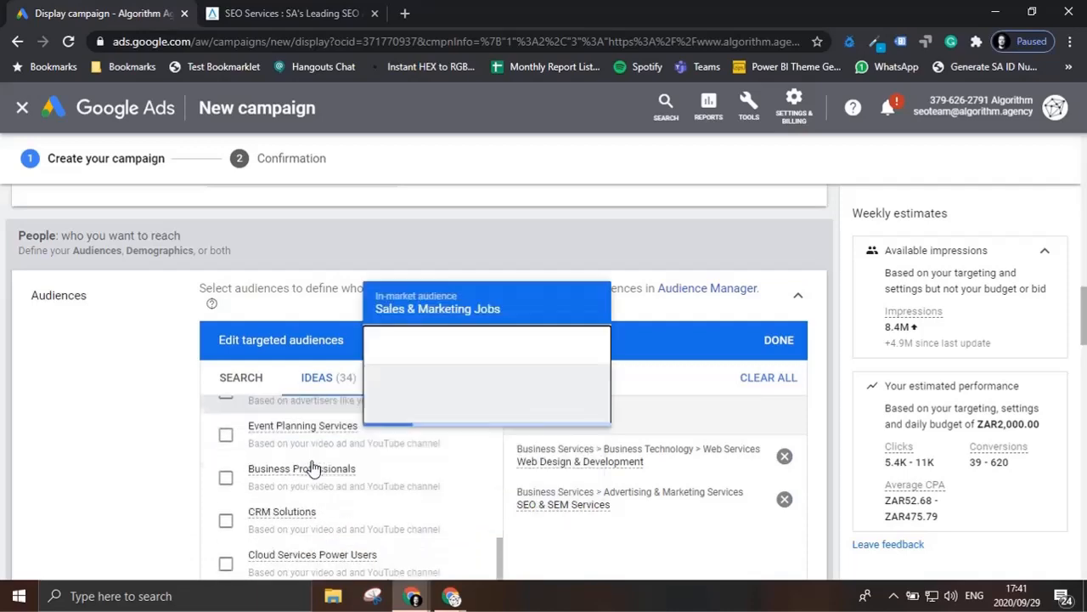
pyautogui.scroll(3, 311, 466)
pyautogui.scroll(5, 336, 527)
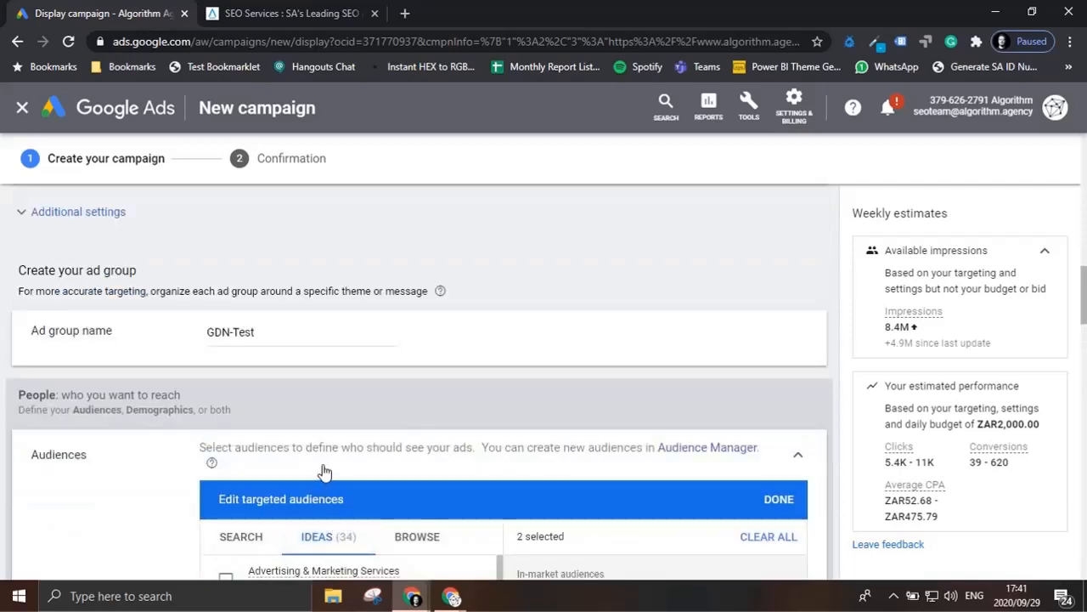
pyautogui.scroll(-3, 326, 475)
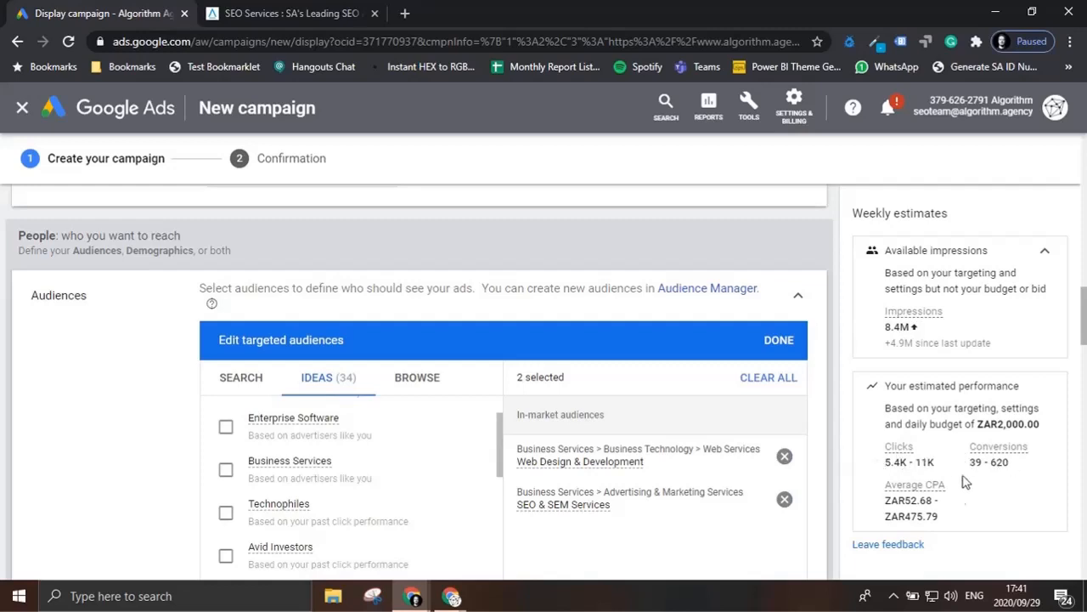
# Step: Browse the in-market audiences people are actively researching and examine the subcategories of Business & Industrial Products
pyautogui.click(439, 384)
pyautogui.scroll(-1, 411, 442)
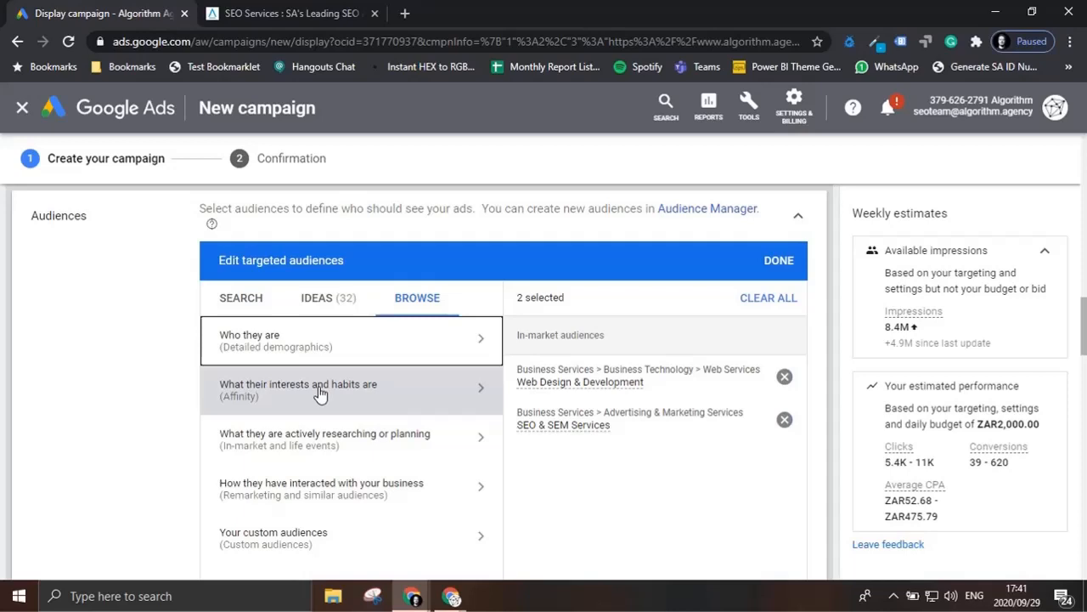
pyautogui.click(332, 439)
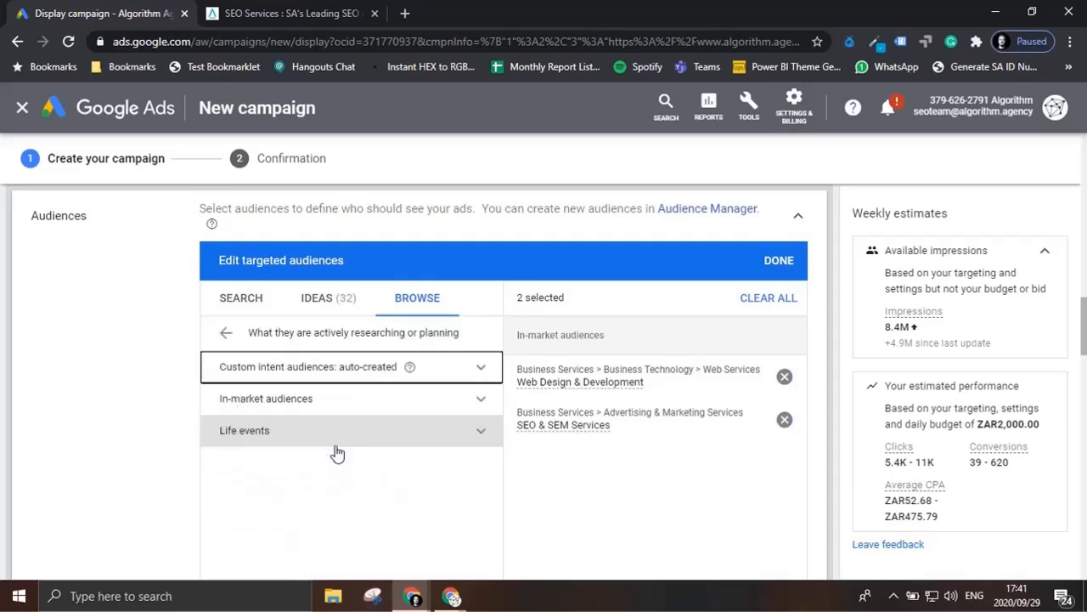
pyautogui.click(478, 399)
pyautogui.scroll(-3, 407, 433)
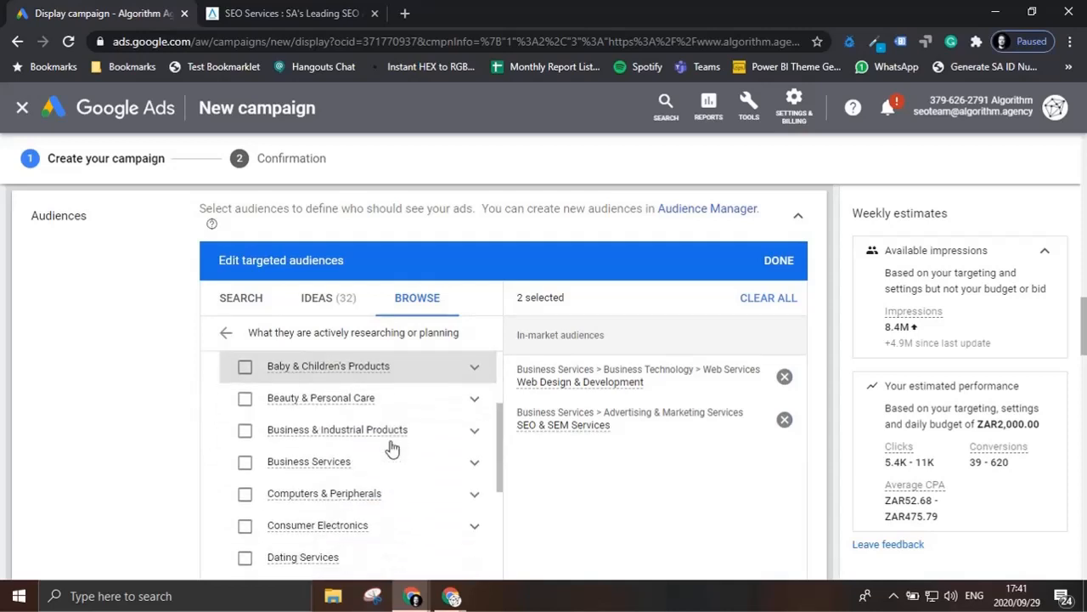
pyautogui.scroll(-1, 324, 475)
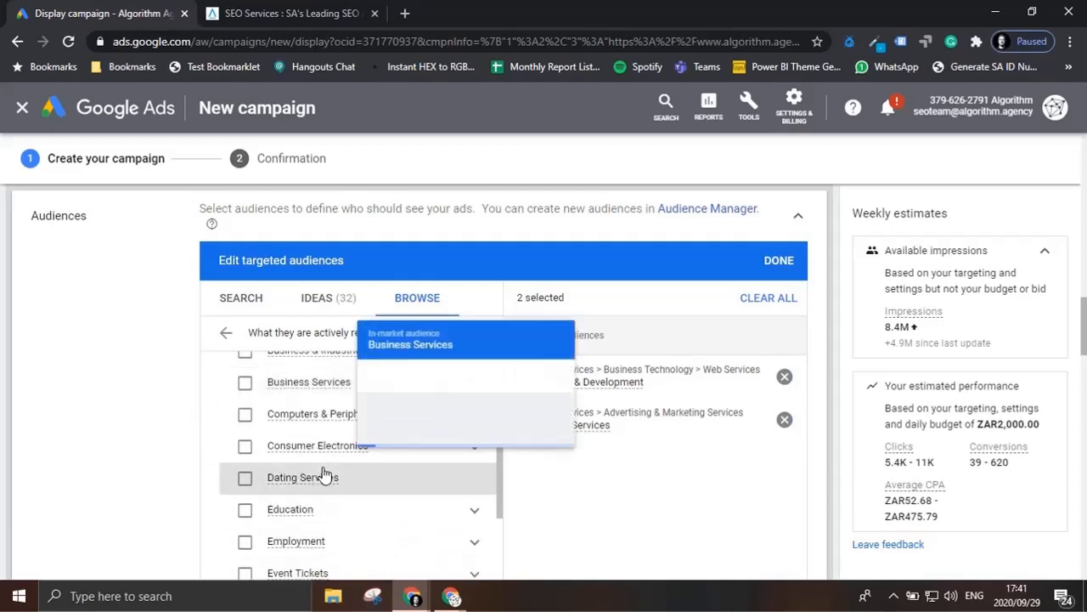
pyautogui.scroll(1, 371, 482)
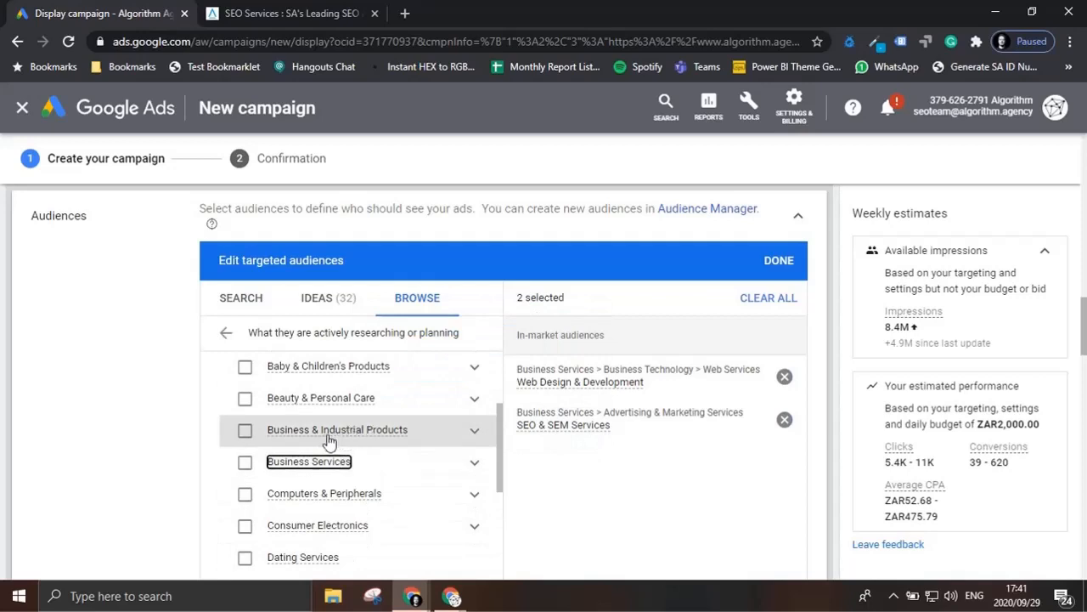
pyautogui.moveTo(382, 433)
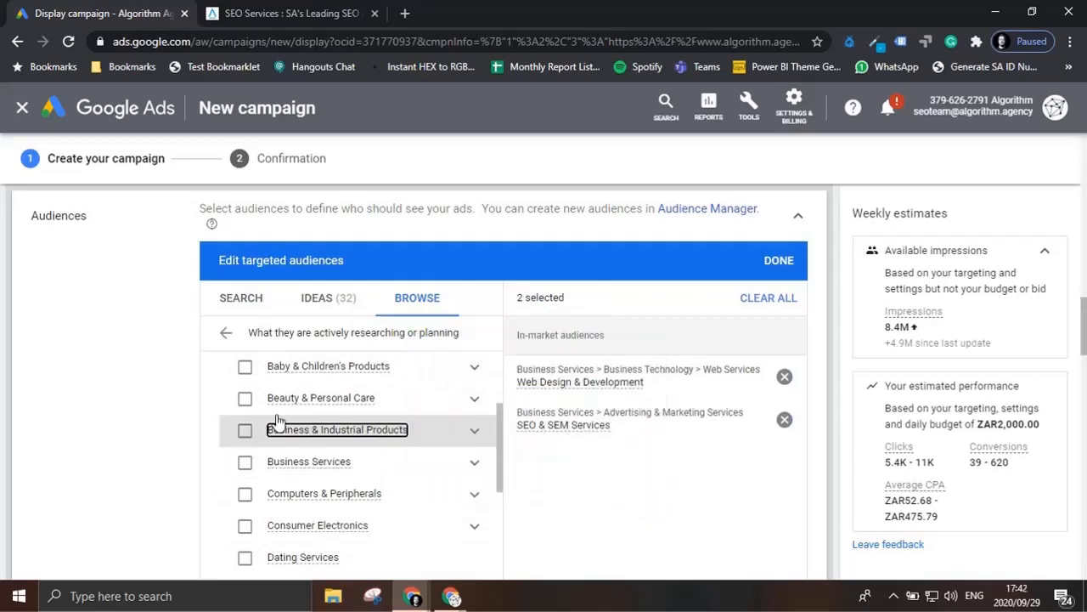
pyautogui.click(474, 437)
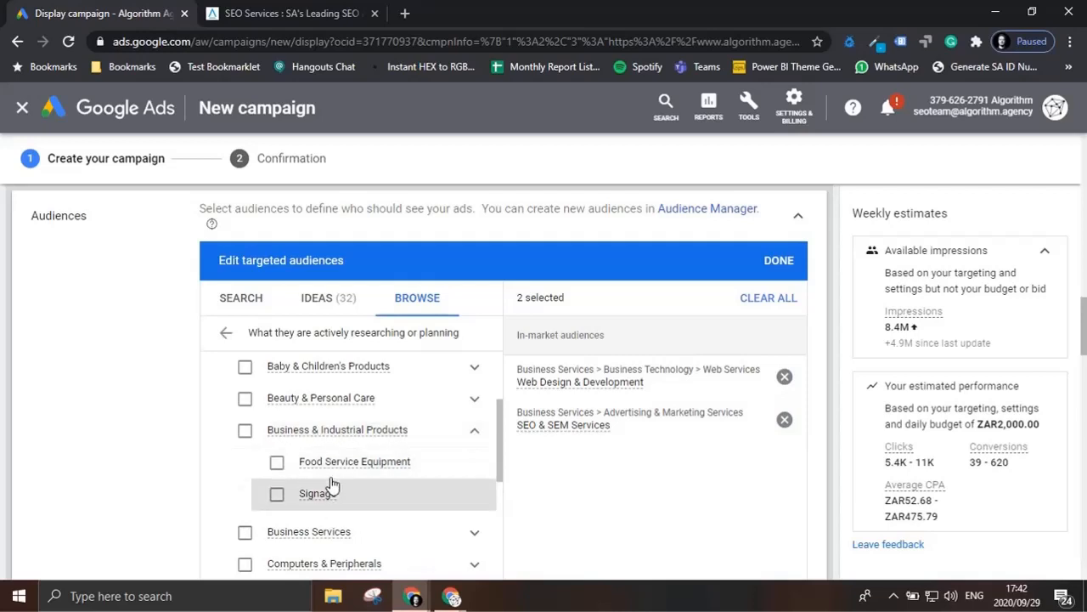
pyautogui.click(481, 442)
# Step: Add the in-market audience Business & Productivity Software from the Software category to the targeting
pyautogui.scroll(-1, 405, 482)
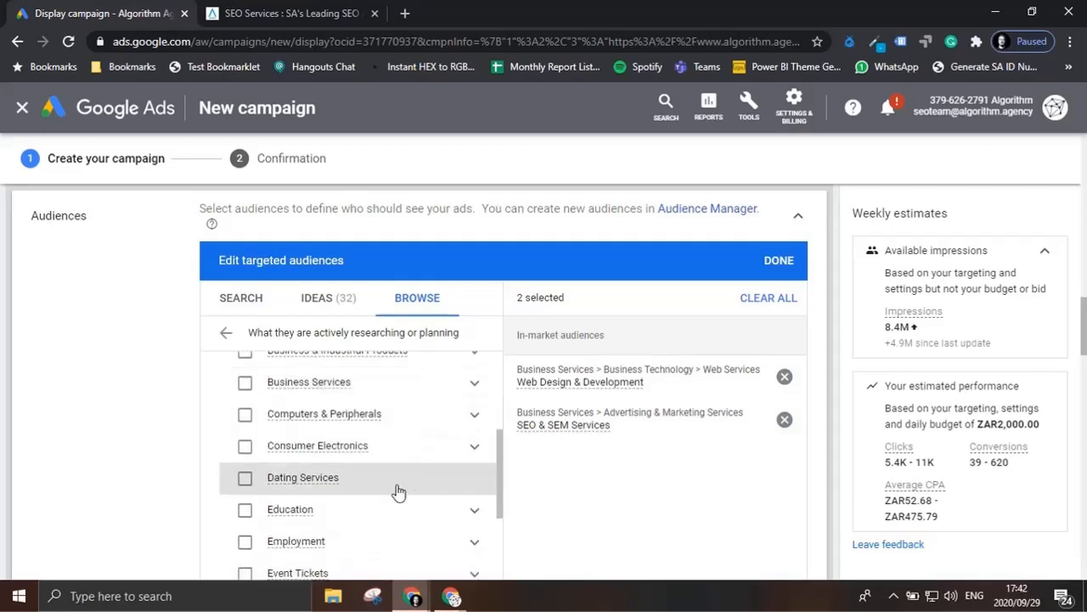
pyautogui.scroll(-2, 318, 486)
pyautogui.scroll(-1, 331, 493)
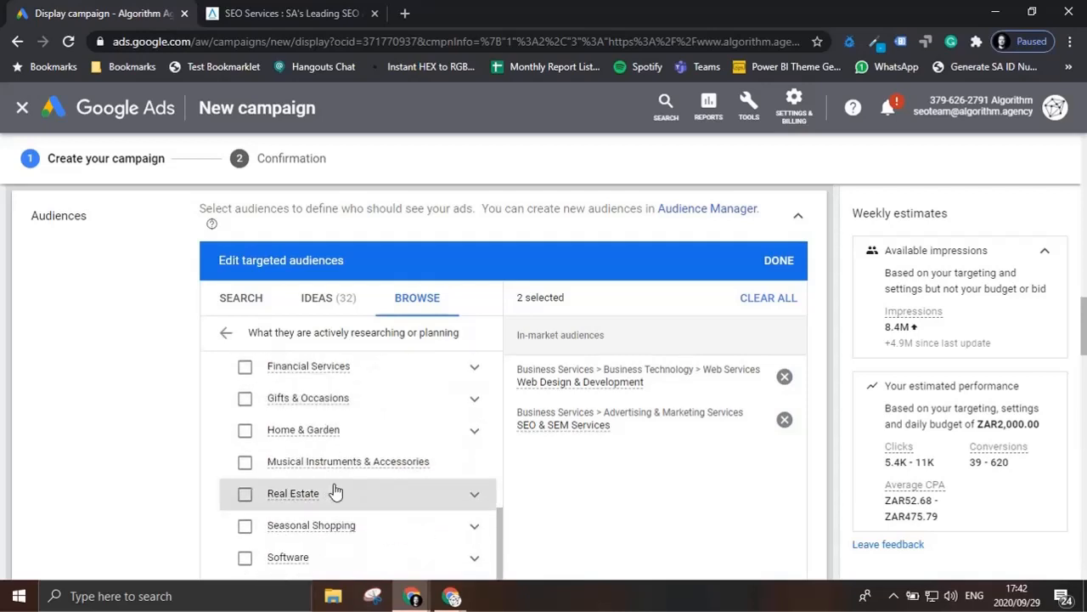
pyautogui.scroll(-1, 333, 490)
pyautogui.scroll(-1, 335, 491)
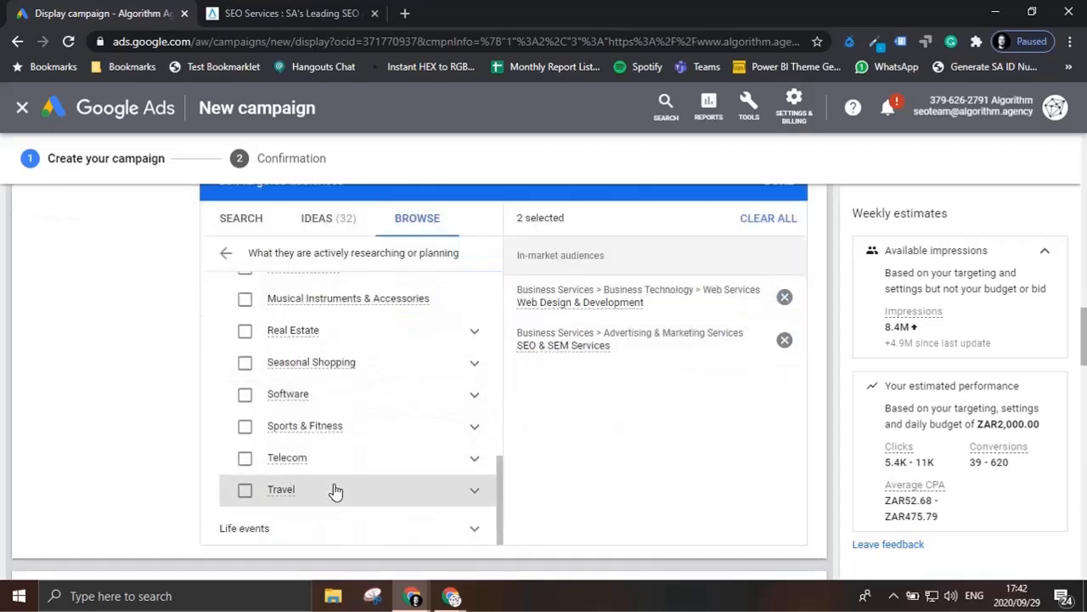
pyautogui.click(474, 400)
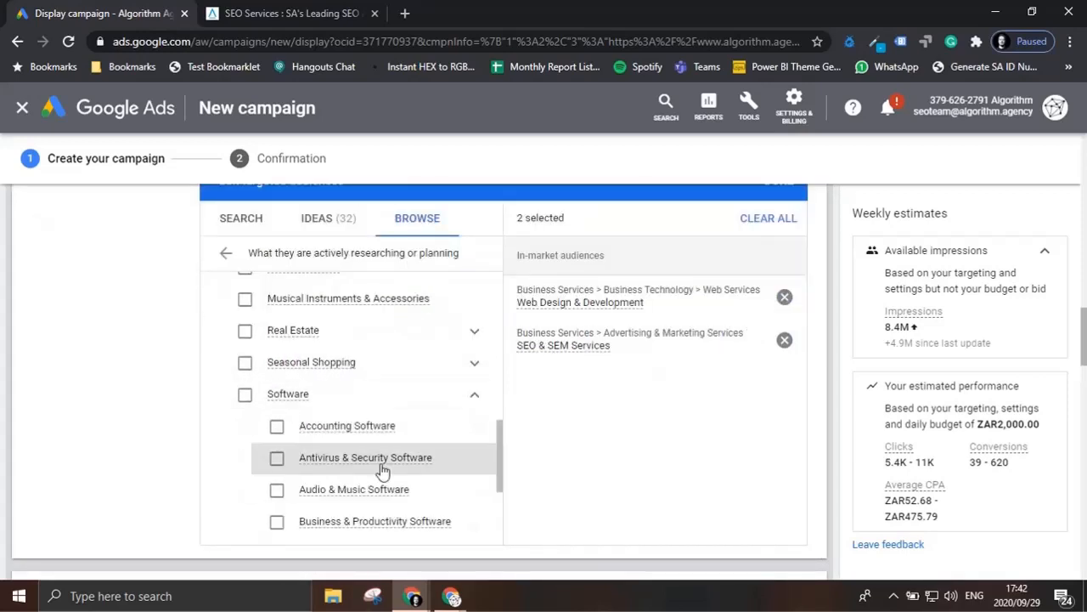
pyautogui.moveTo(349, 467)
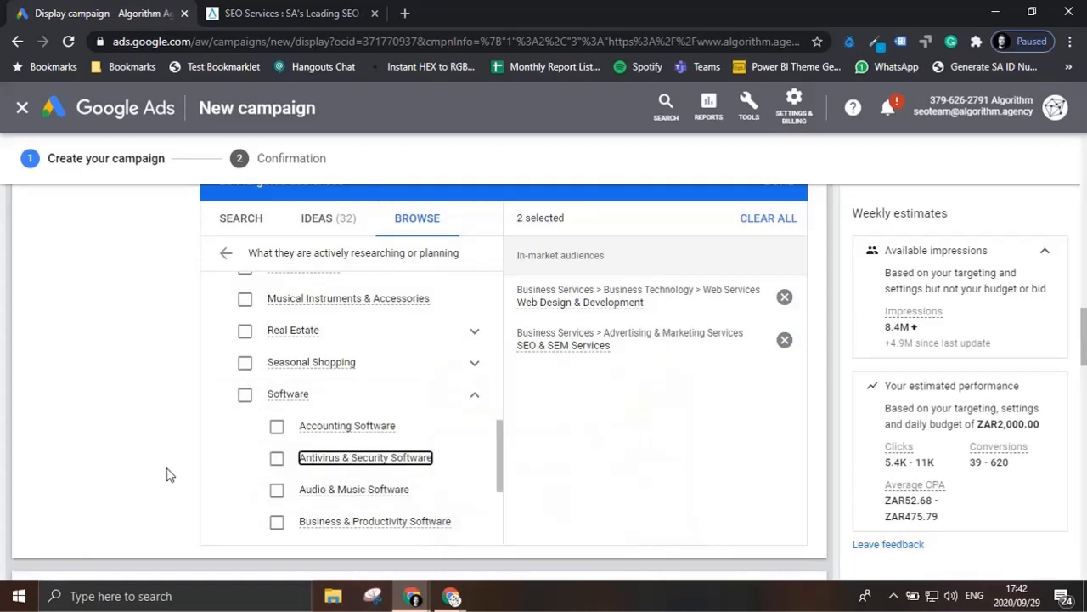
pyautogui.click(277, 522)
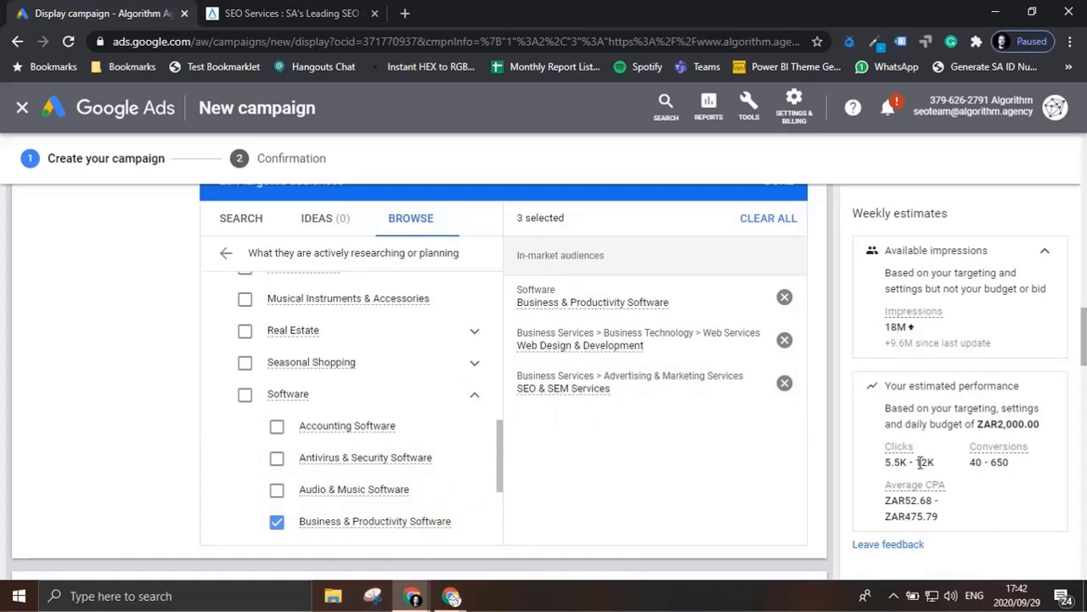
# Step: Add the SEO Visitors list from the website visitors remarketing audiences to the targeting and review the selected audiences
pyautogui.scroll(-1, 654, 477)
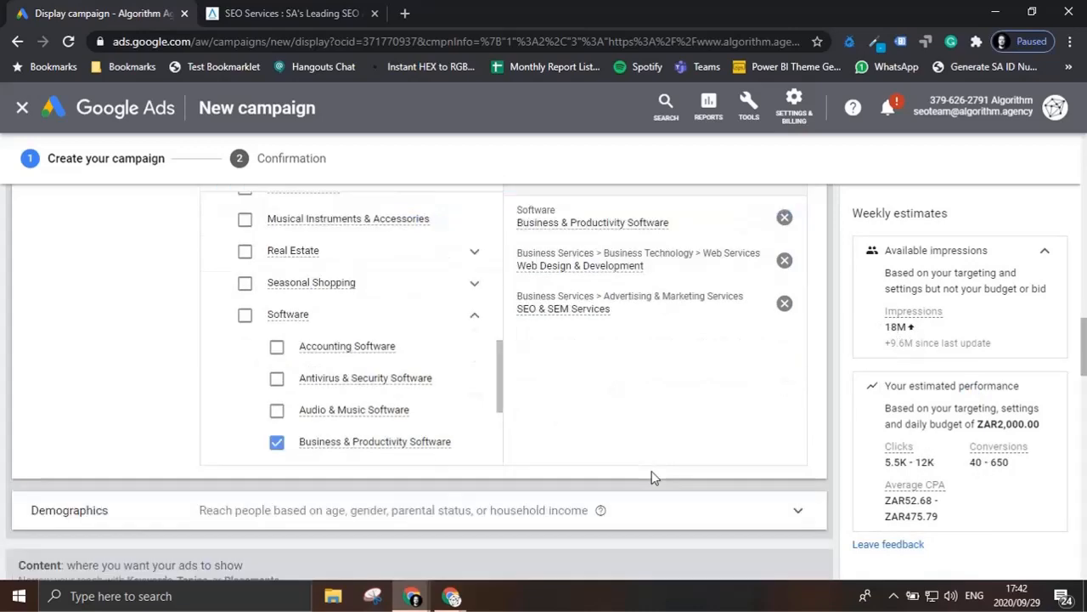
pyautogui.scroll(7, 369, 328)
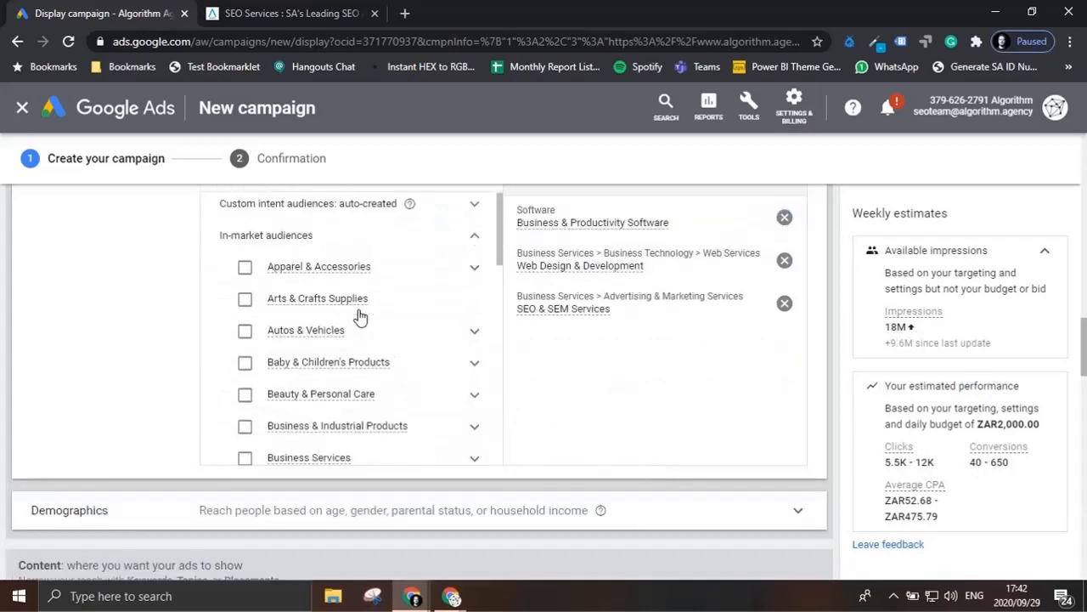
pyautogui.scroll(6, 360, 316)
pyautogui.scroll(-3, 362, 320)
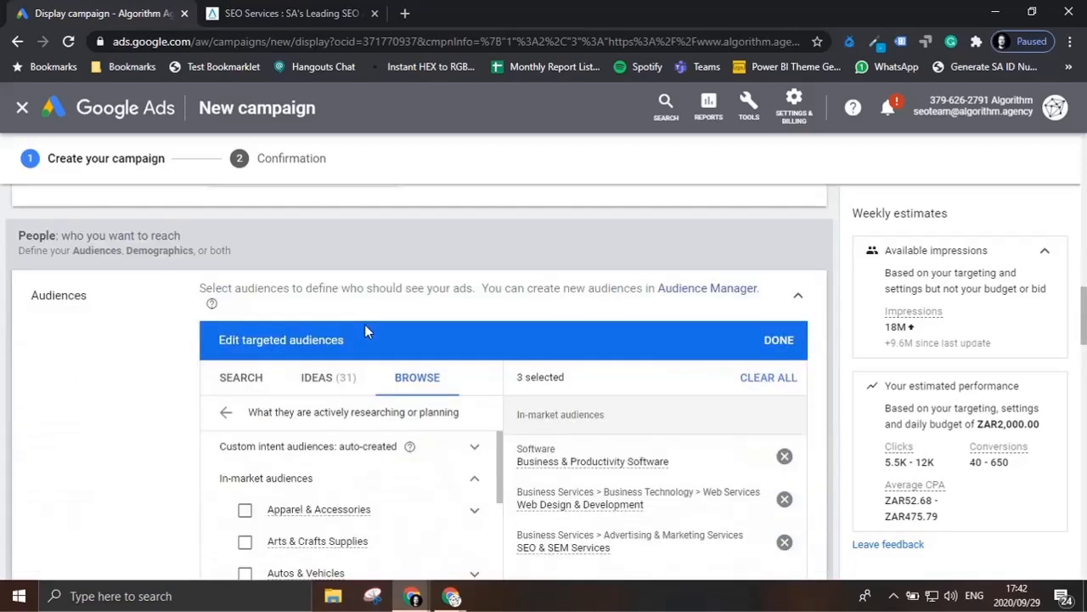
pyautogui.click(226, 411)
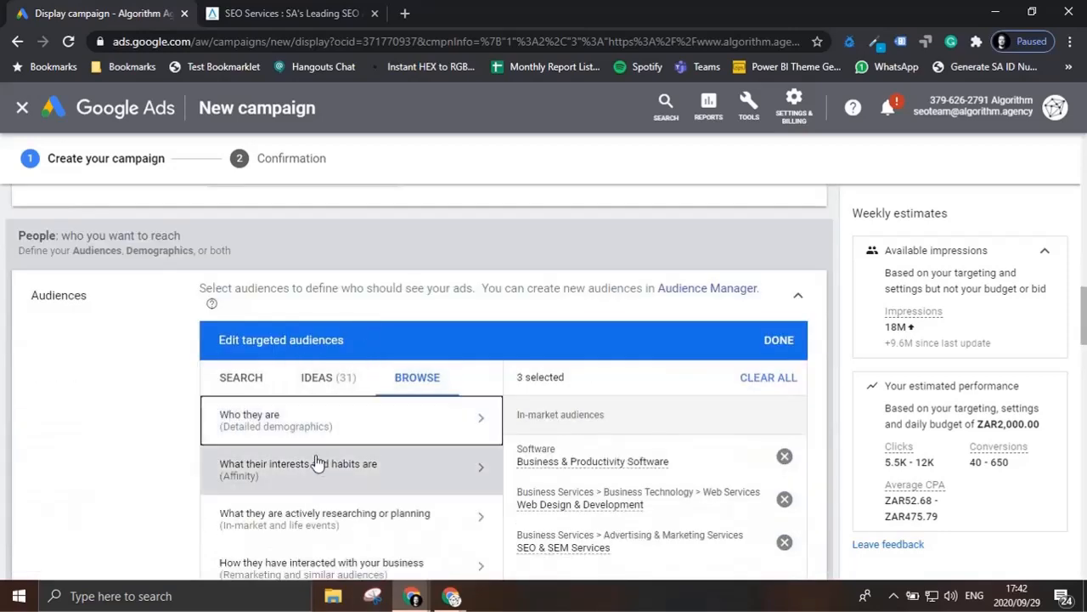
pyautogui.scroll(-1, 337, 455)
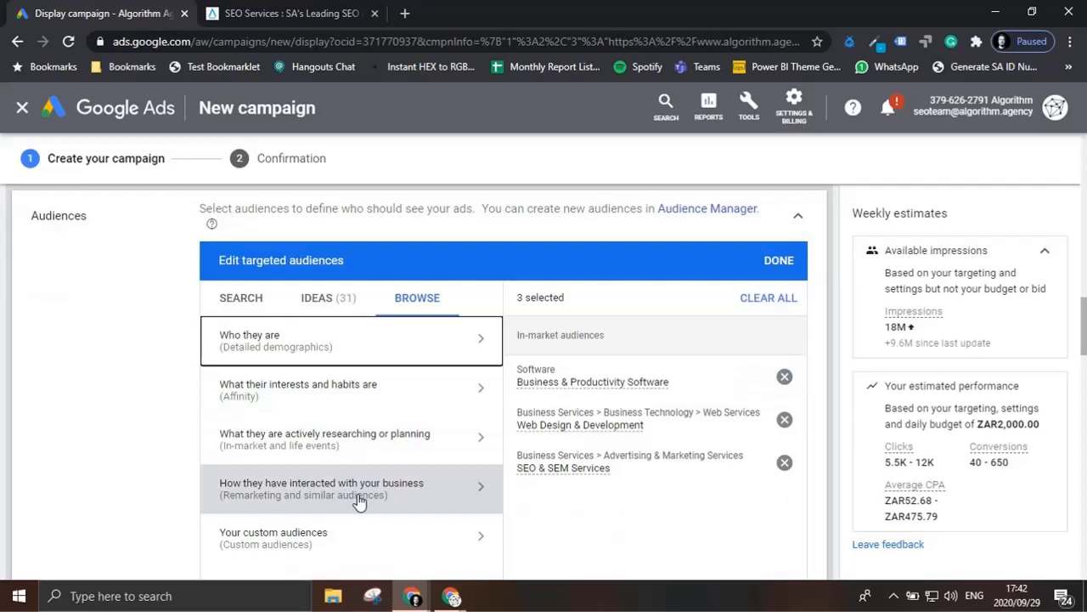
pyautogui.click(357, 497)
pyautogui.click(451, 399)
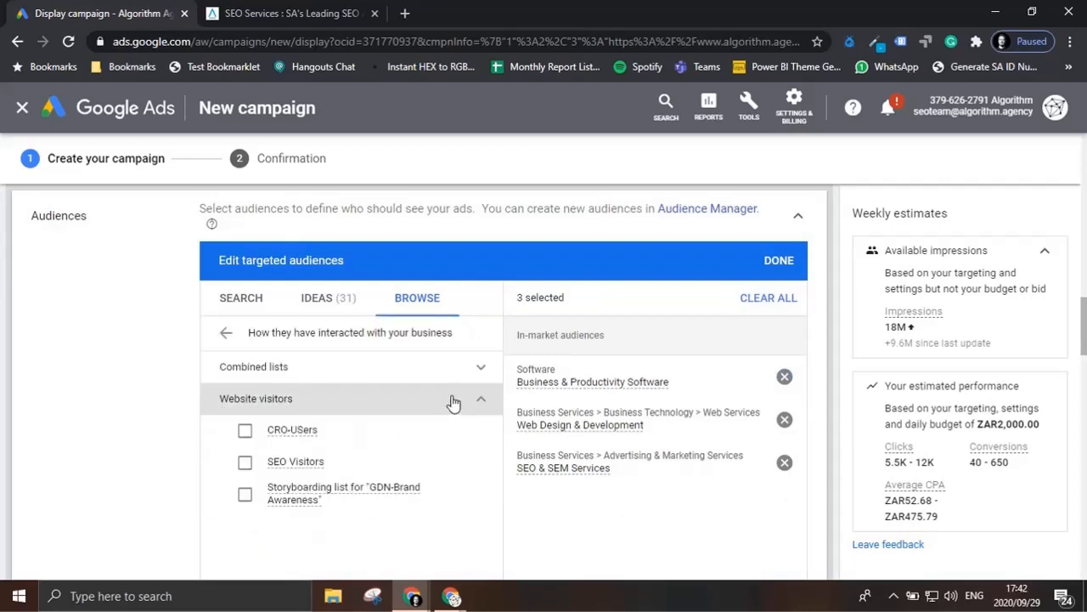
pyautogui.click(246, 465)
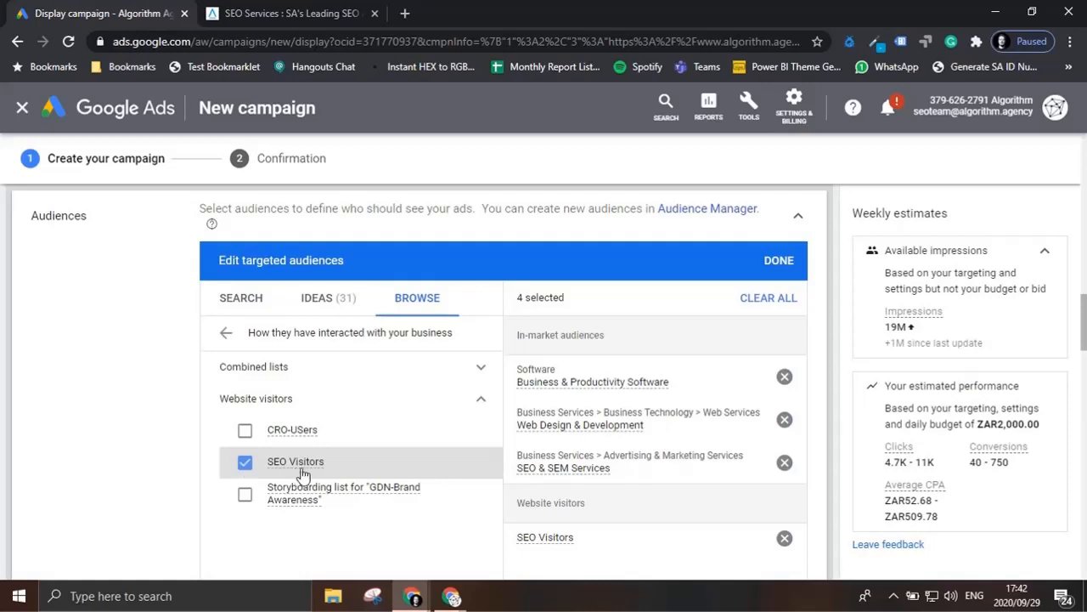
pyautogui.moveTo(299, 469)
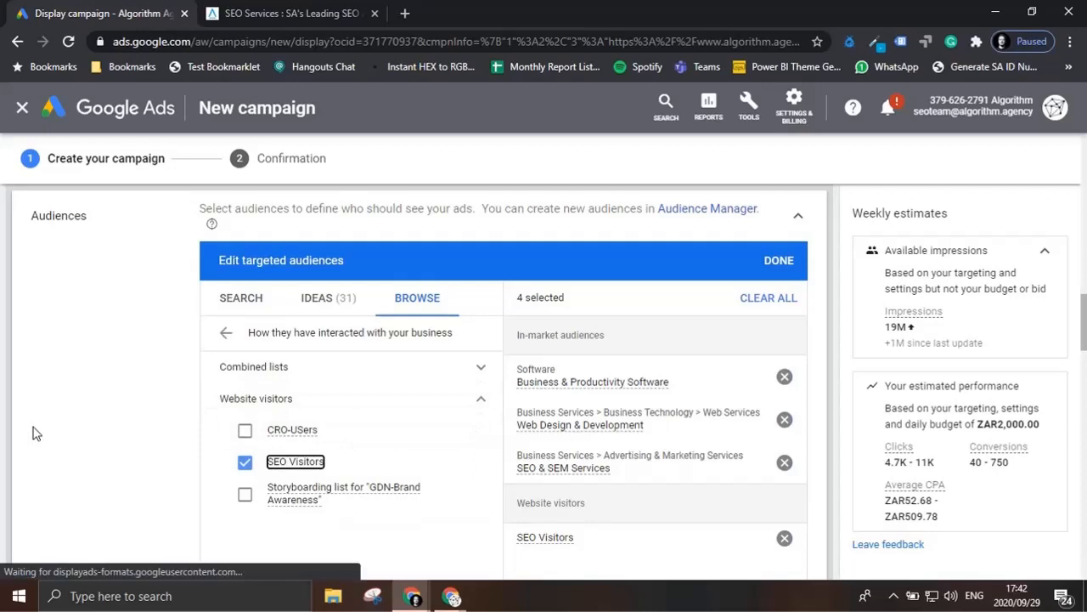
pyautogui.scroll(-1, 352, 396)
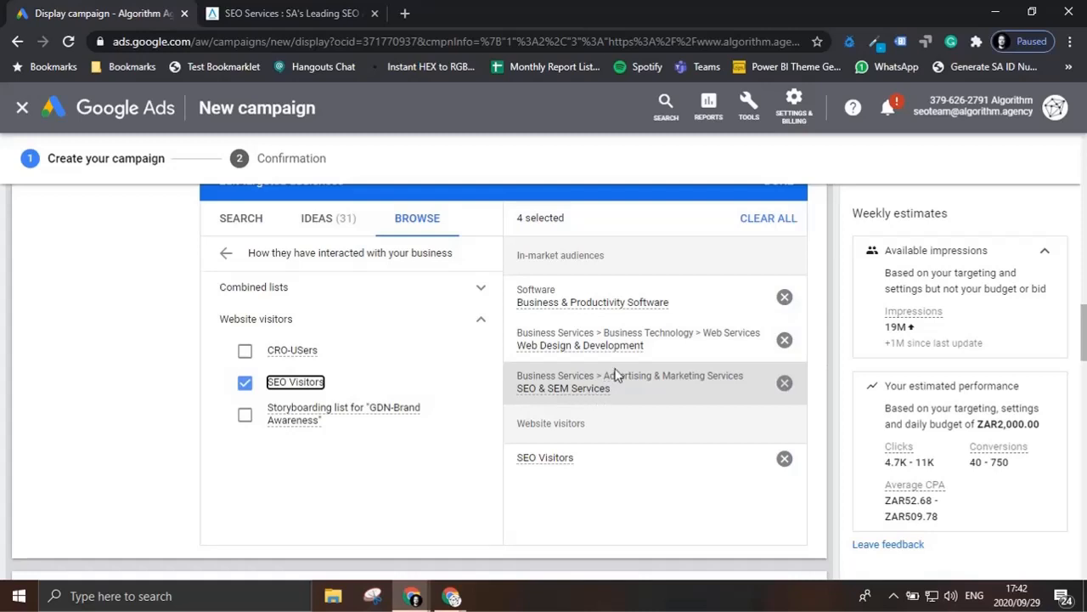
pyautogui.moveTo(597, 307)
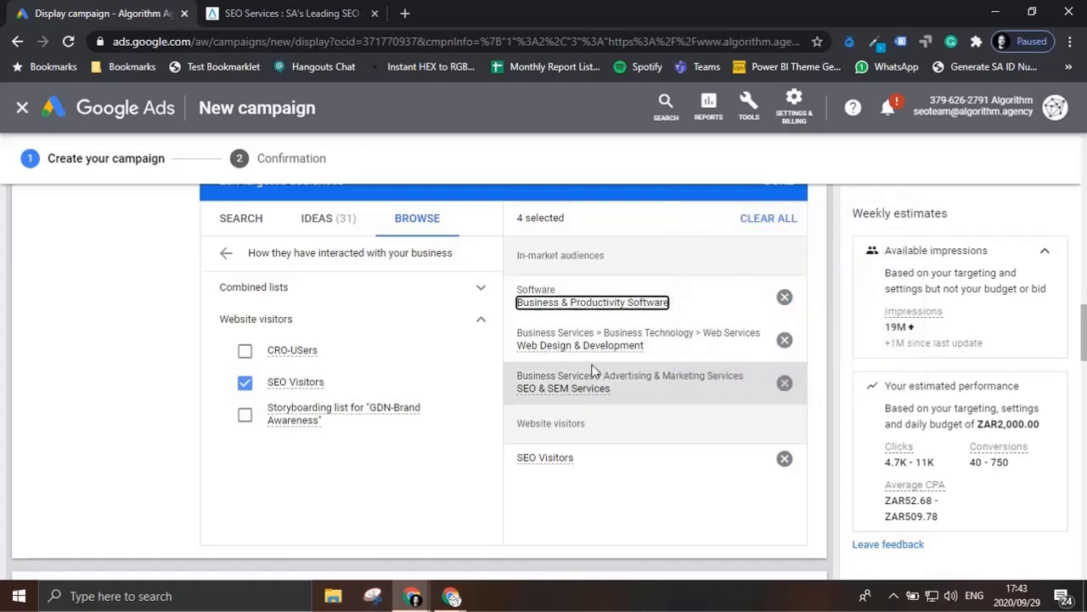
pyautogui.moveTo(603, 350)
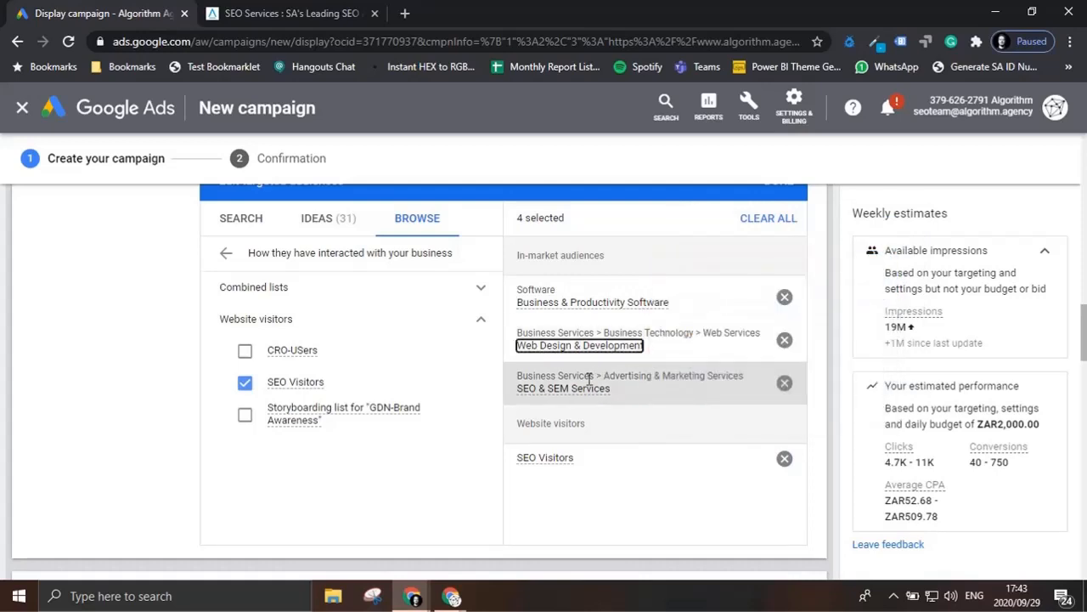
pyautogui.moveTo(568, 466)
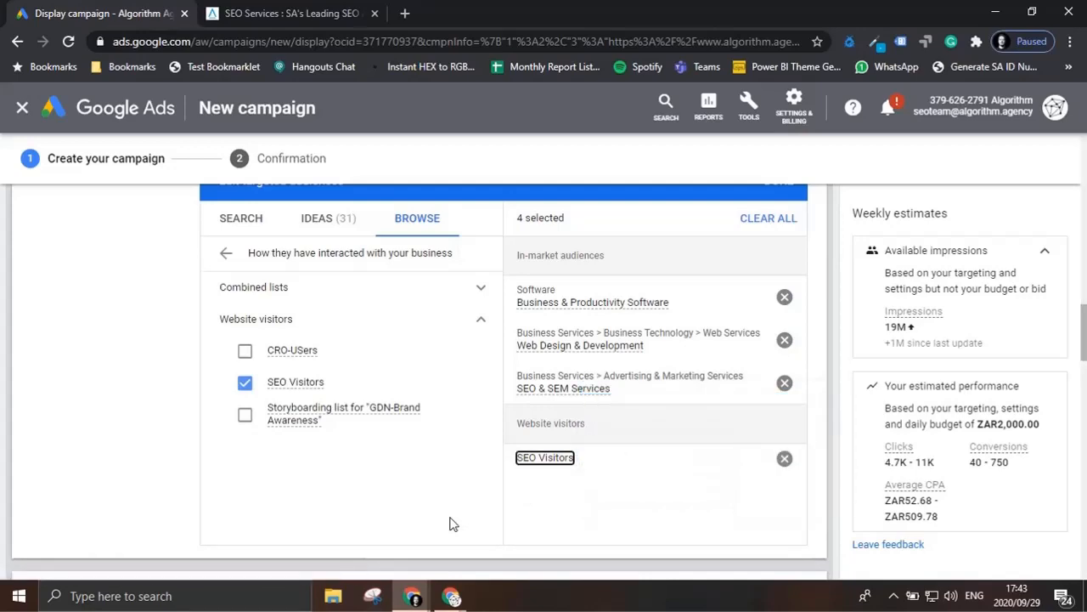
# Step: Exclude the 18 - 24 and 25 - 34 age groups from the targeted demographics
pyautogui.scroll(-2, 459, 514)
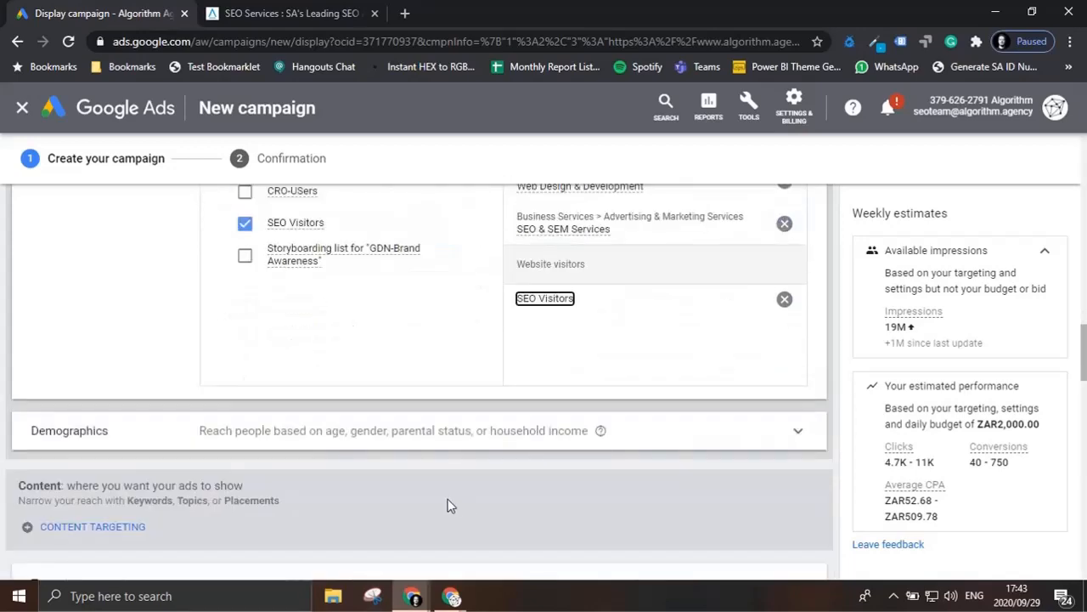
pyautogui.scroll(-1, 450, 506)
pyautogui.click(483, 356)
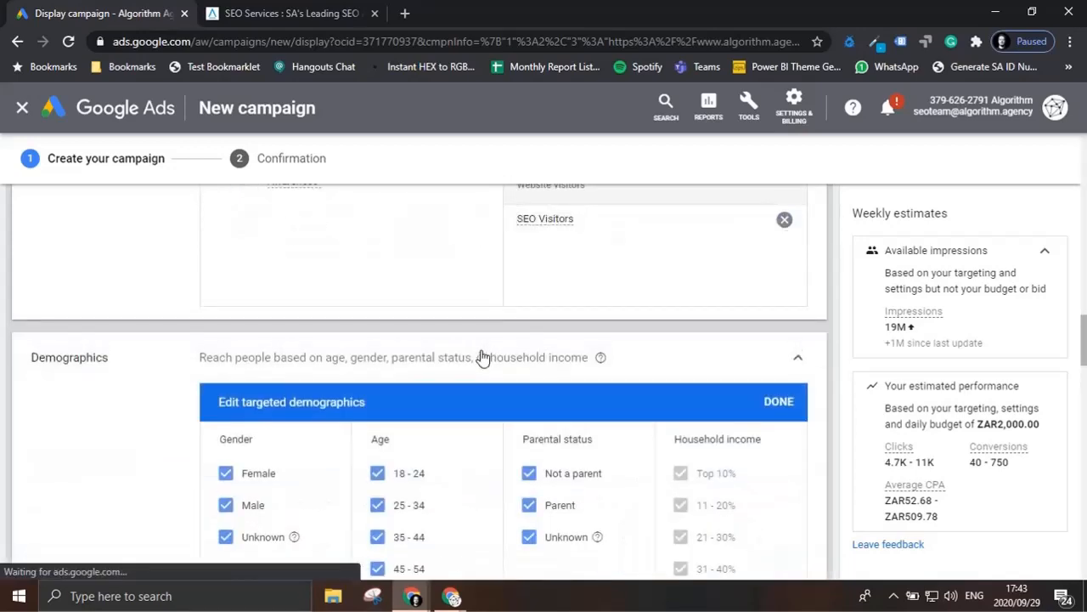
pyautogui.scroll(-1, 436, 387)
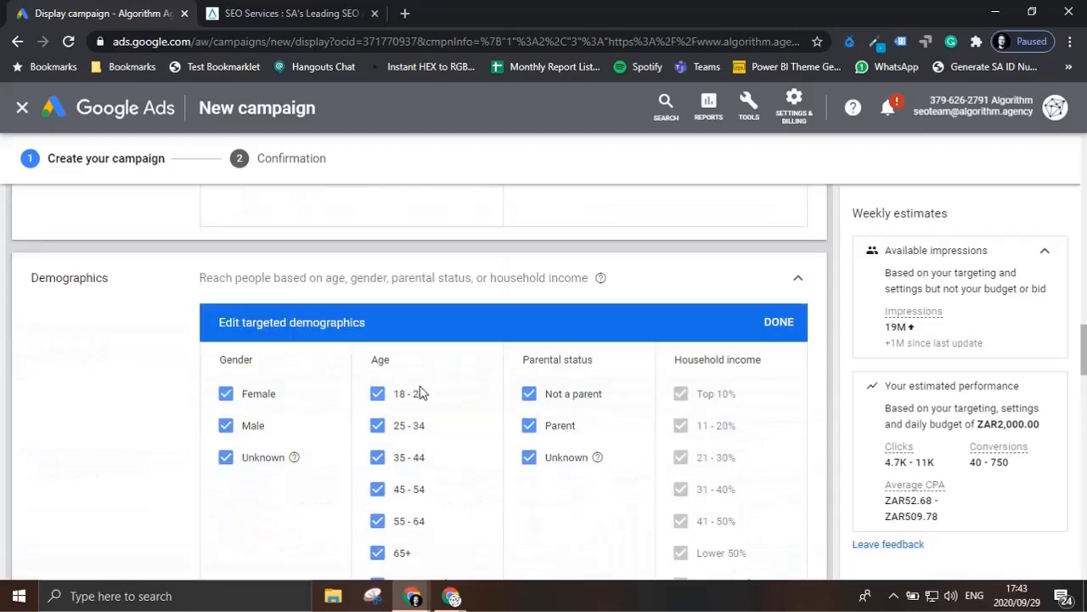
pyautogui.click(376, 396)
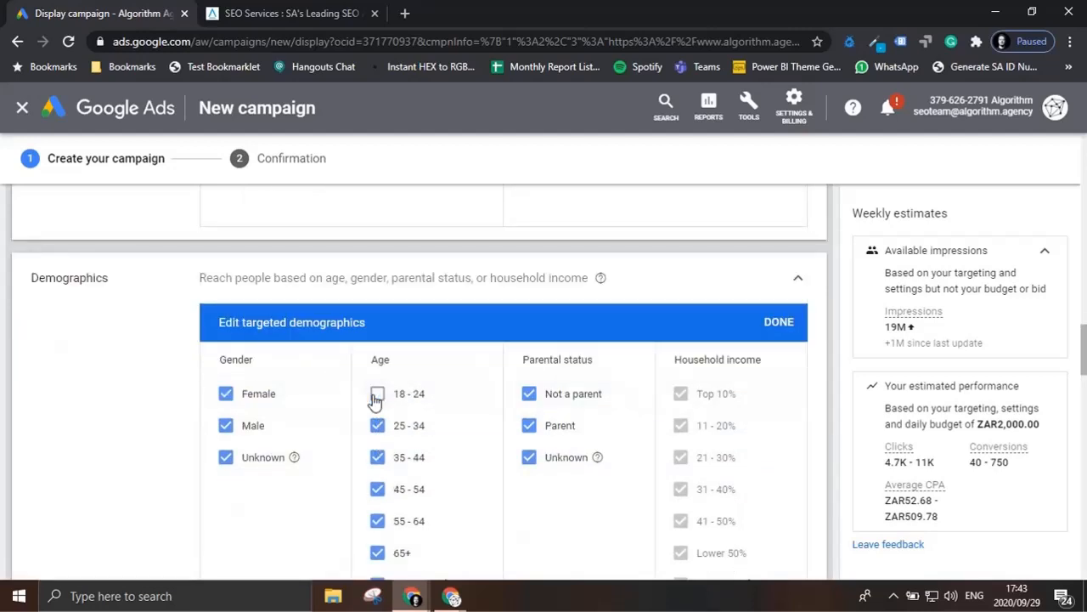
pyautogui.click(379, 427)
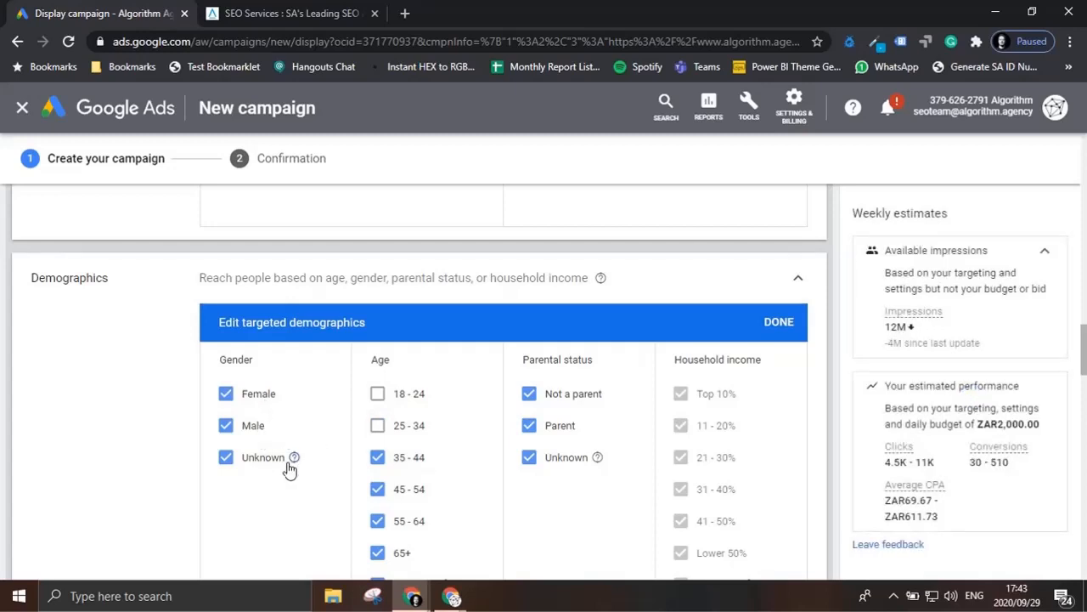
pyautogui.scroll(-1, 612, 502)
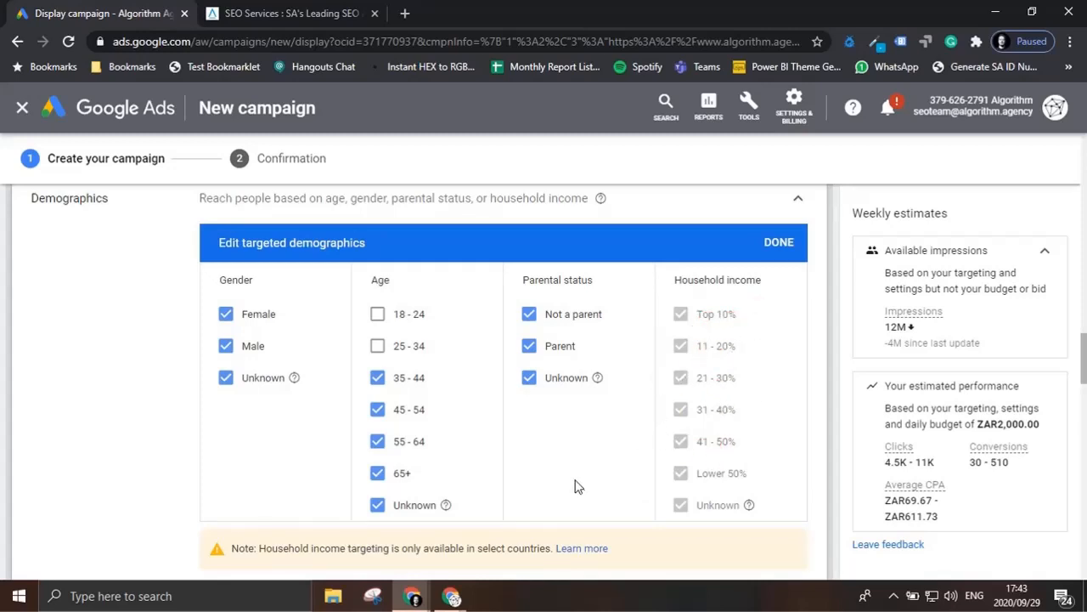
# Step: Check the targeting expansion's added reach and the dynamic ads feed option
pyautogui.scroll(-4, 575, 486)
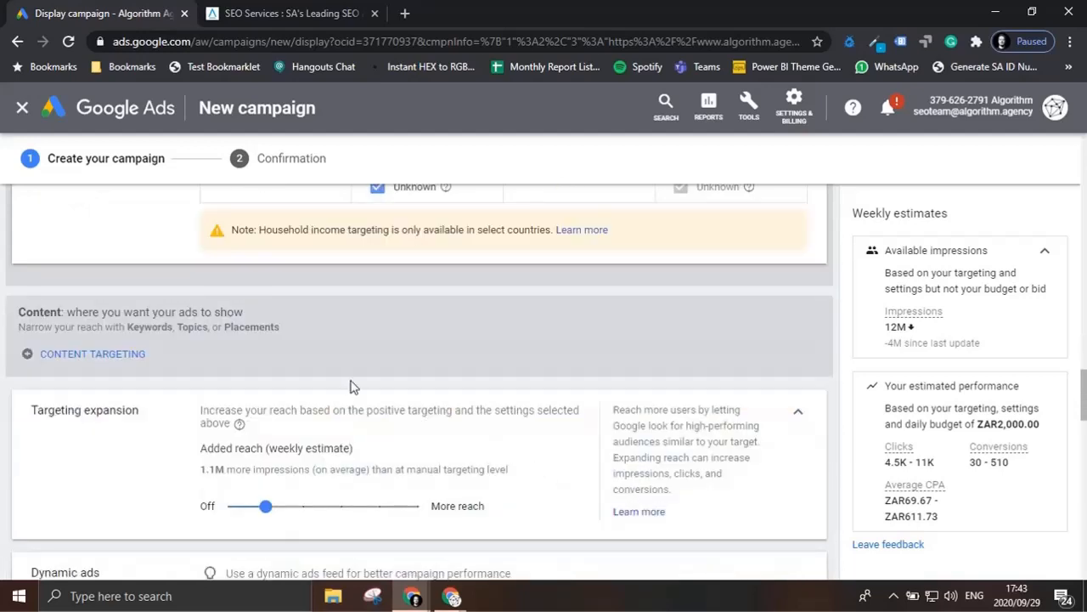
pyautogui.moveTo(281, 518)
pyautogui.mouseDown()
pyautogui.moveTo(396, 519)
pyautogui.moveTo(272, 514)
pyautogui.mouseUp()
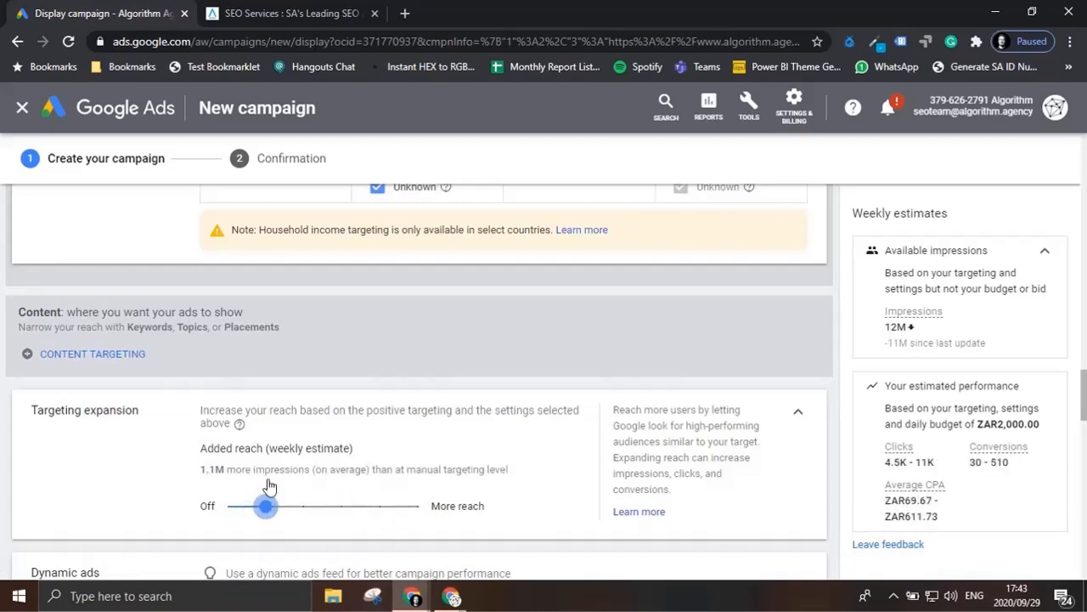
pyautogui.scroll(-2, 380, 452)
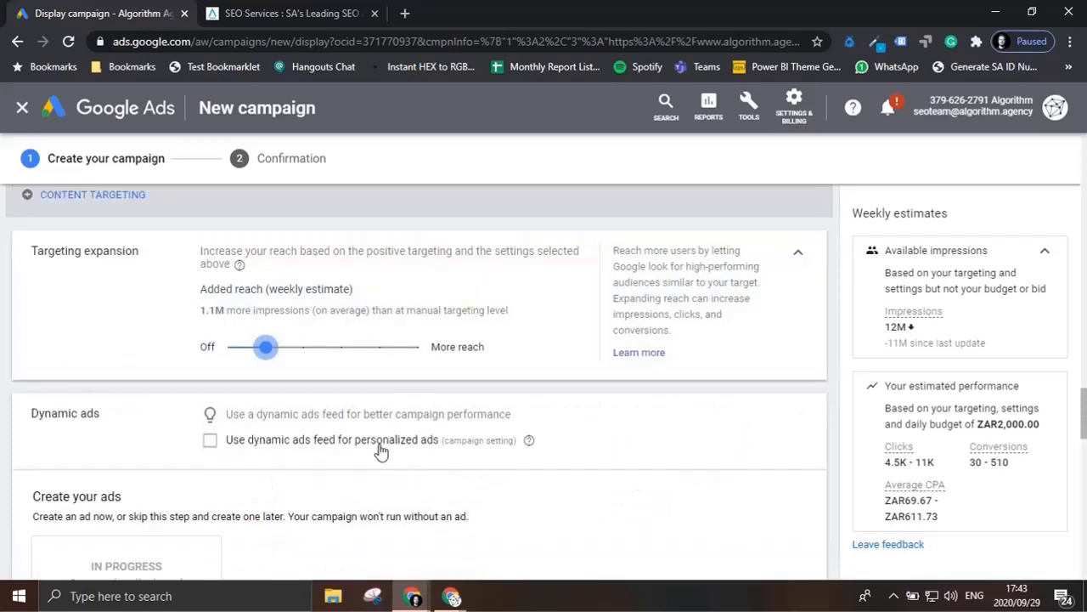
pyautogui.scroll(-6, 380, 452)
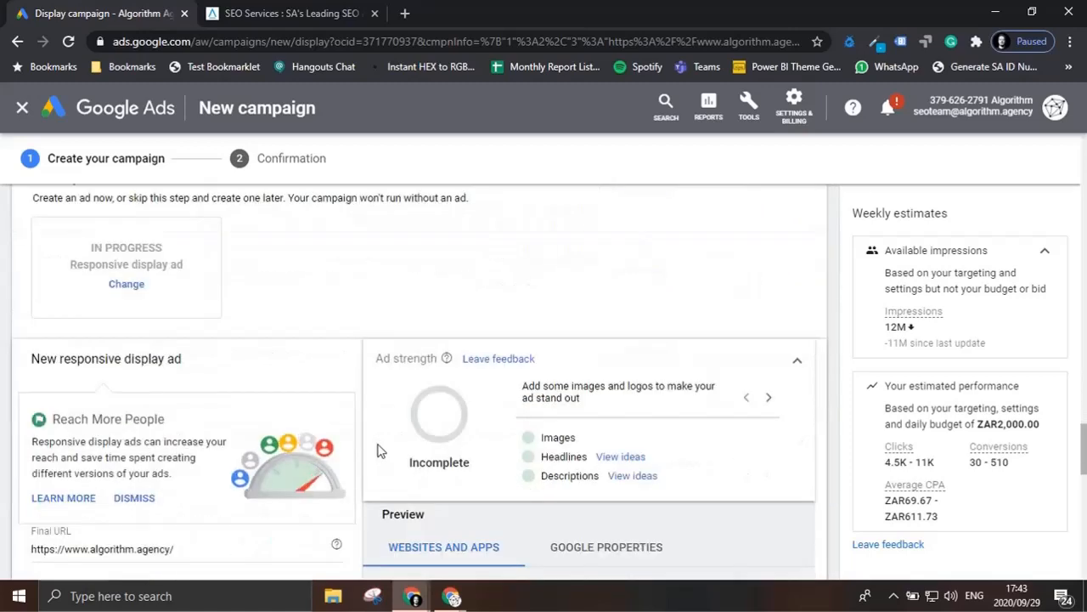
# Step: Upload ALGO-GDN-Square-SPACE.png, ALGO-LOGO-GDN-Landscape.png, ALGO-LOGO-GDN-Square-SPACE.png and ALGO-SPACE-GDN-Landscape.png from the Desktop for the responsive display ad
pyautogui.scroll(-2, 379, 452)
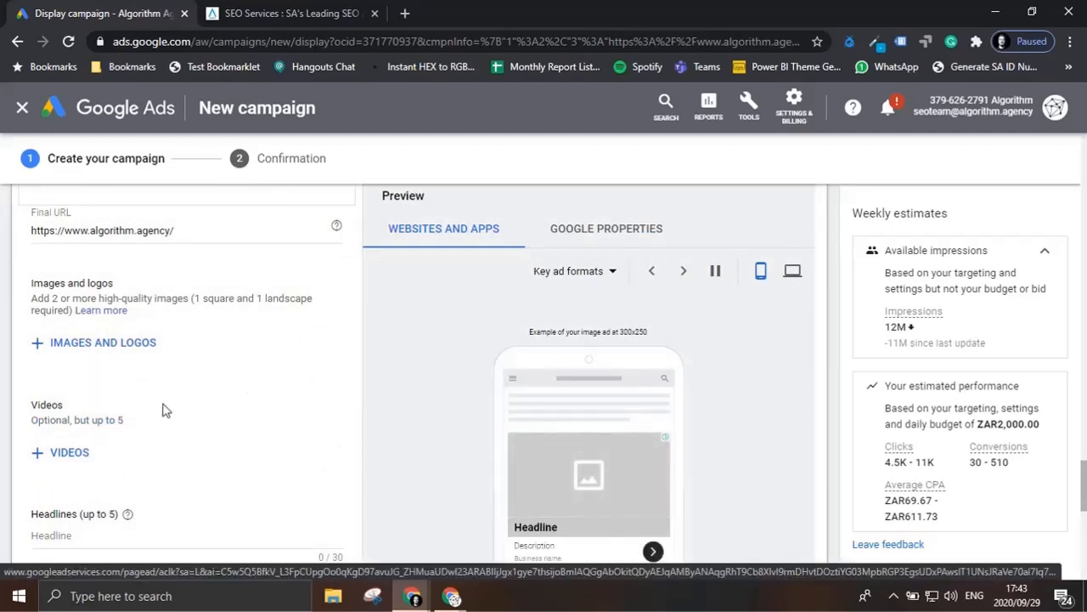
pyautogui.click(121, 357)
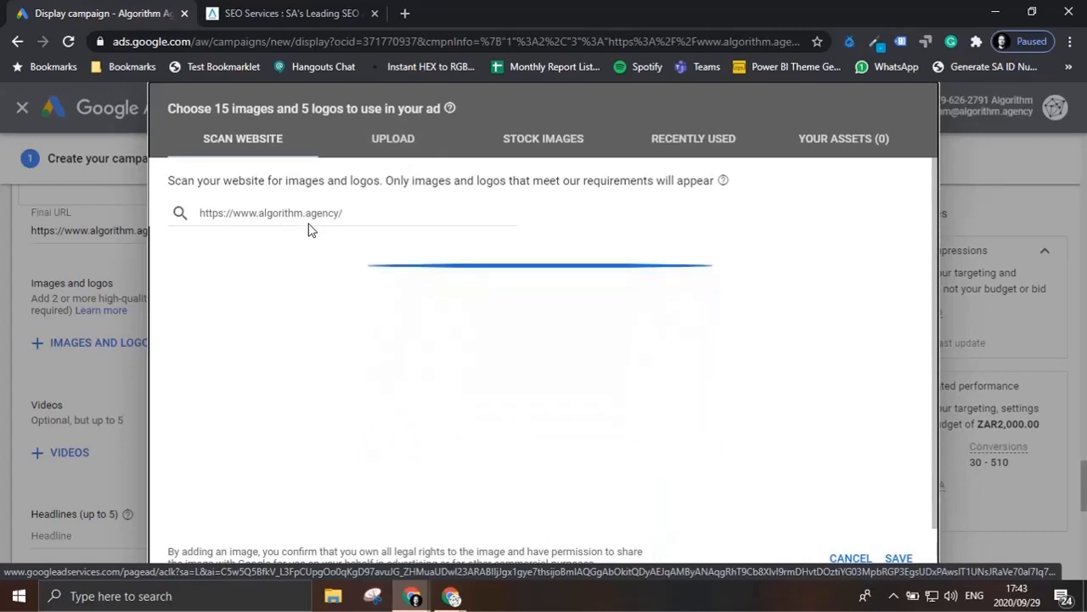
pyautogui.click(410, 152)
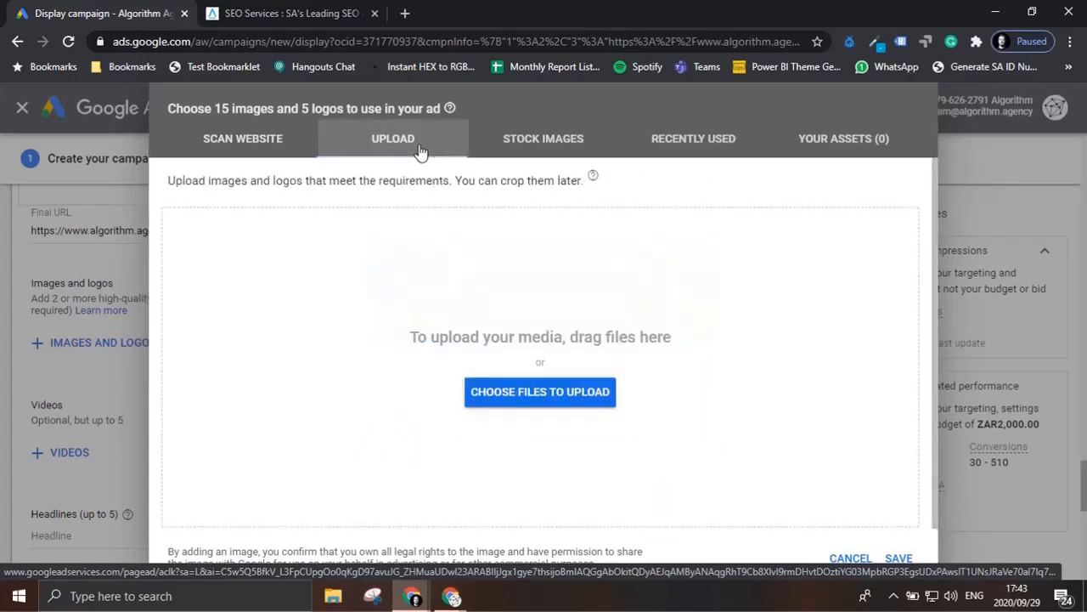
pyautogui.click(549, 406)
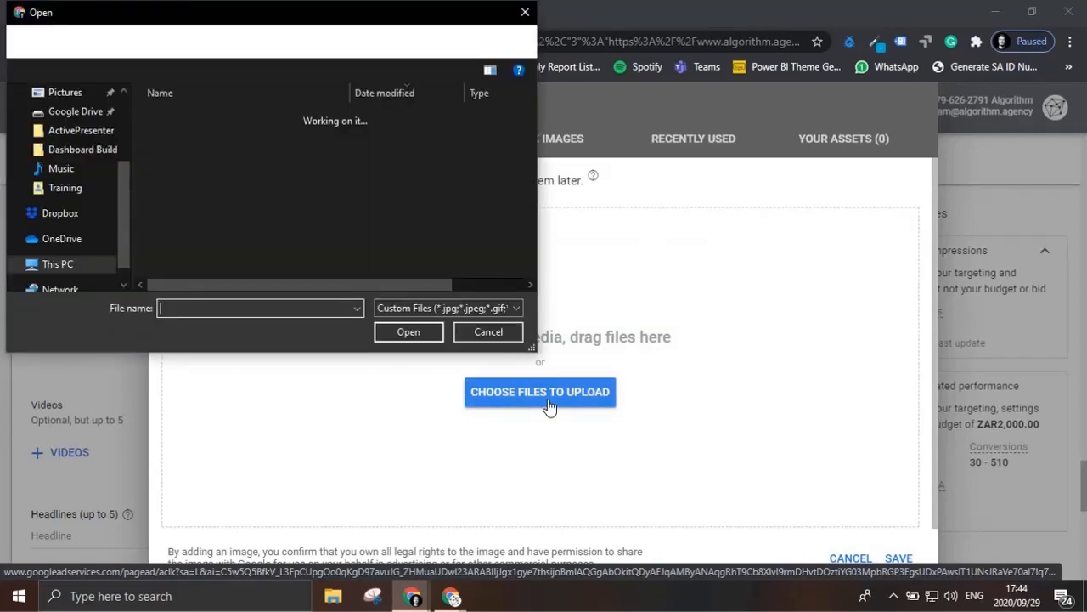
pyautogui.scroll(2, 105, 255)
pyautogui.scroll(1, 104, 259)
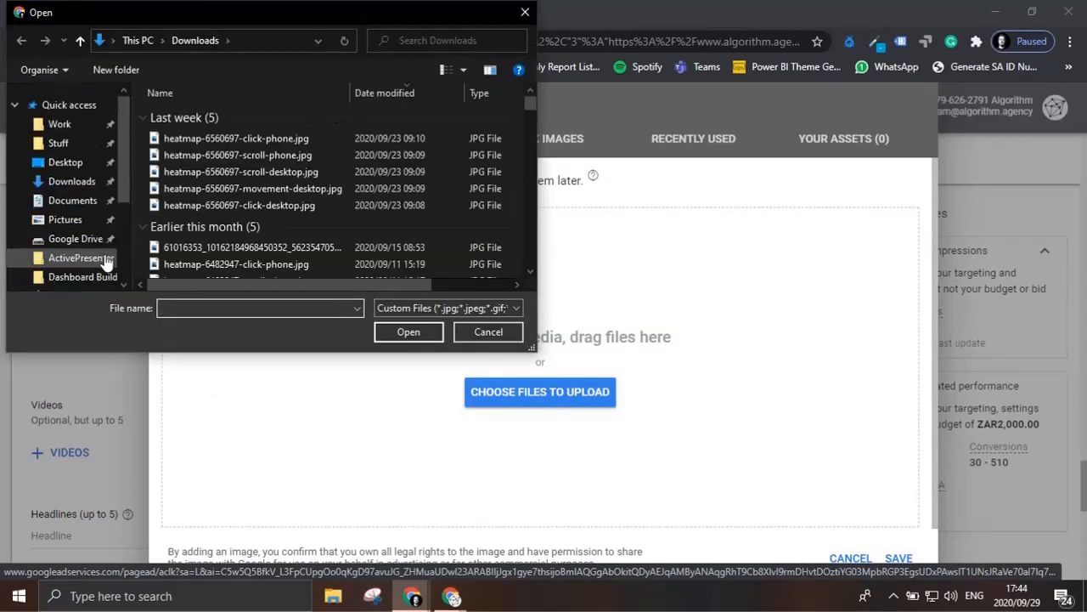
pyautogui.click(81, 165)
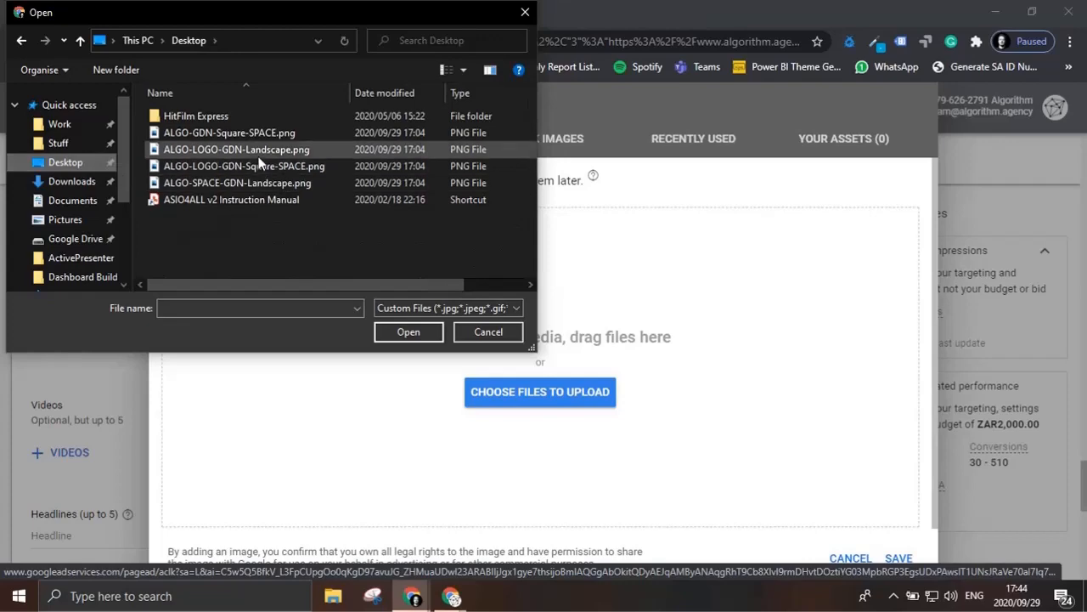
pyautogui.click(253, 131)
pyautogui.keyDown('shift'); pyautogui.click(250, 181); pyautogui.keyUp('shift')
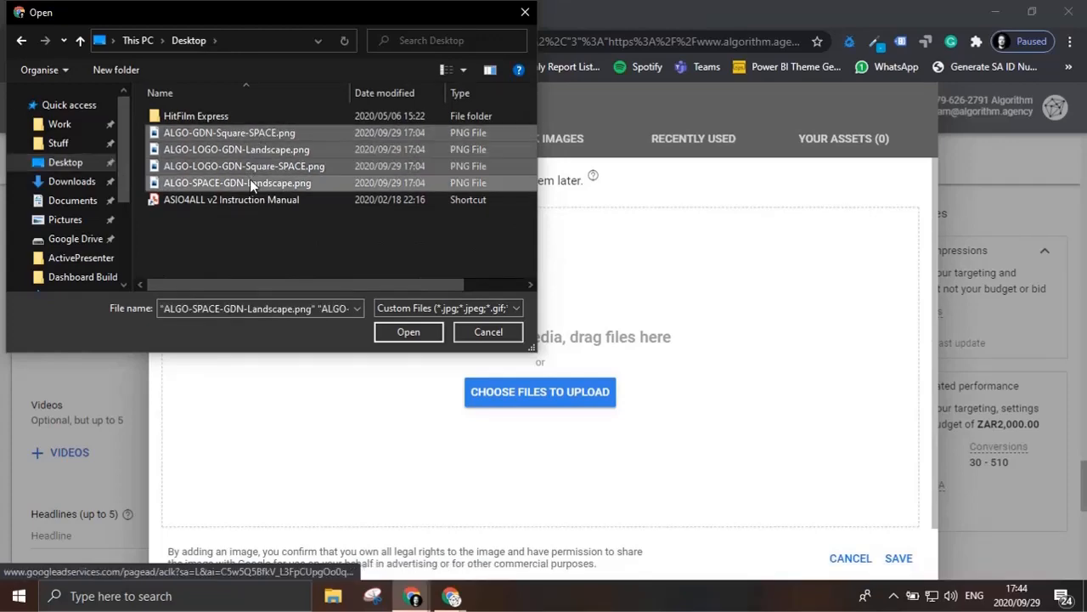
pyautogui.click(408, 332)
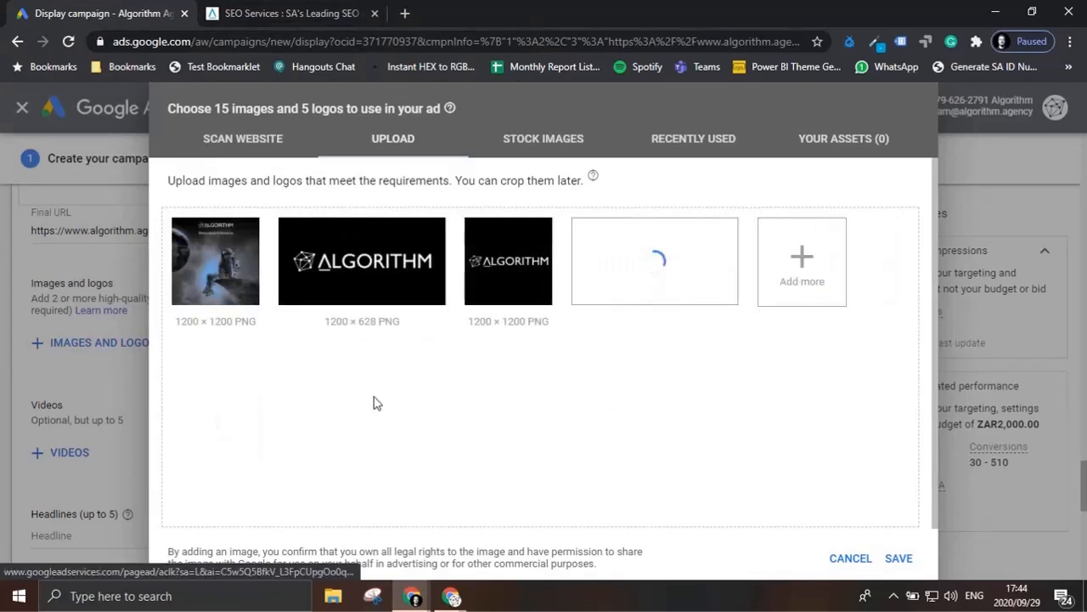
# Step: Use ALGO-LOGO-GDN-Landscape.png as a logo in the 4:1 ratio only, leaving out the 1:1 crop
pyautogui.click(372, 327)
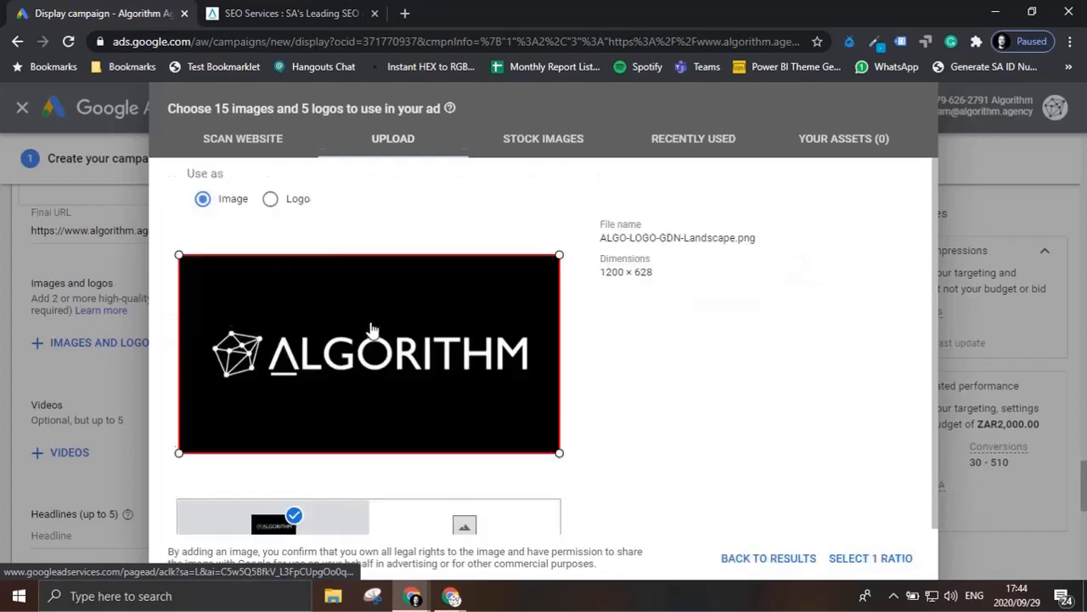
pyautogui.click(270, 173)
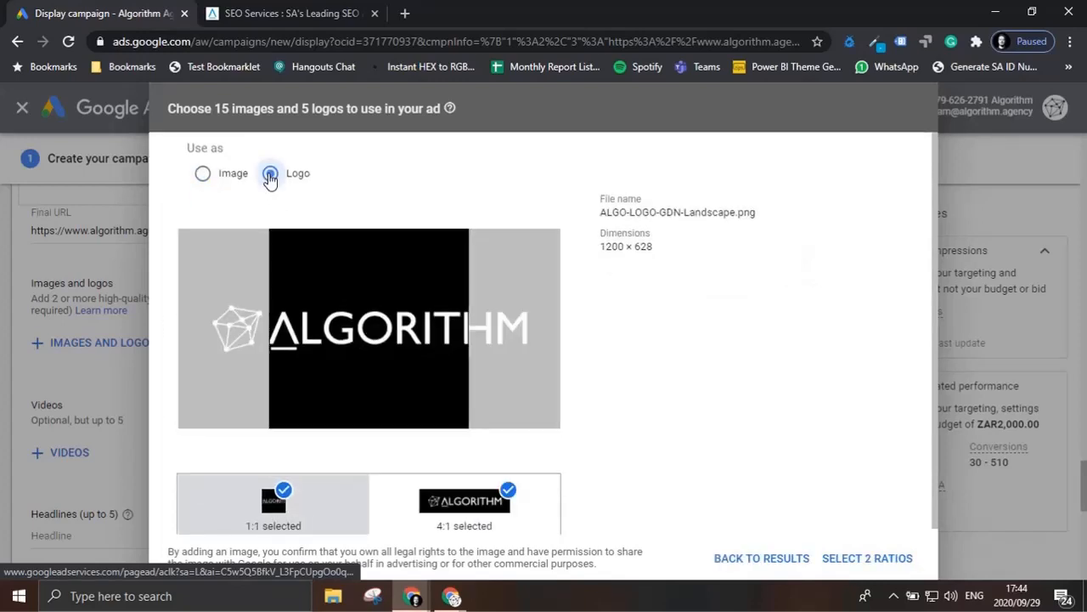
pyautogui.scroll(-1, 537, 513)
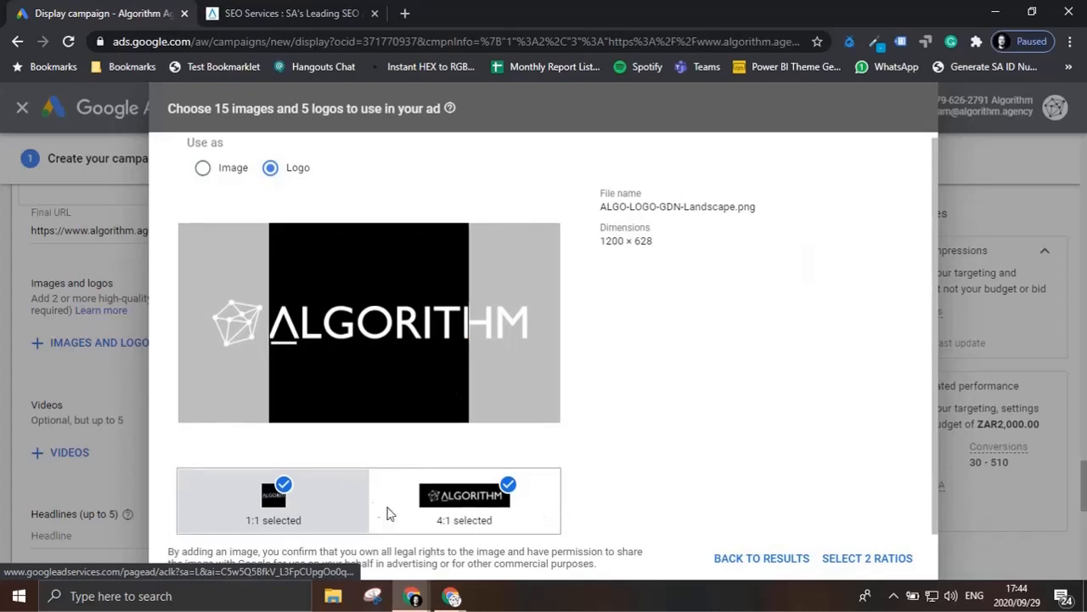
pyautogui.click(283, 487)
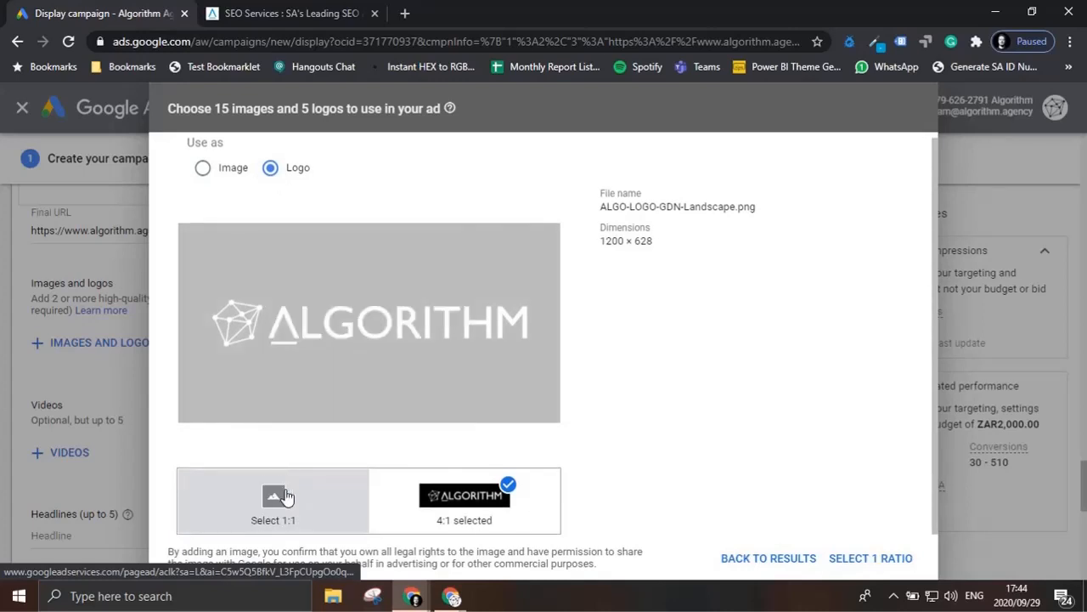
pyautogui.click(483, 494)
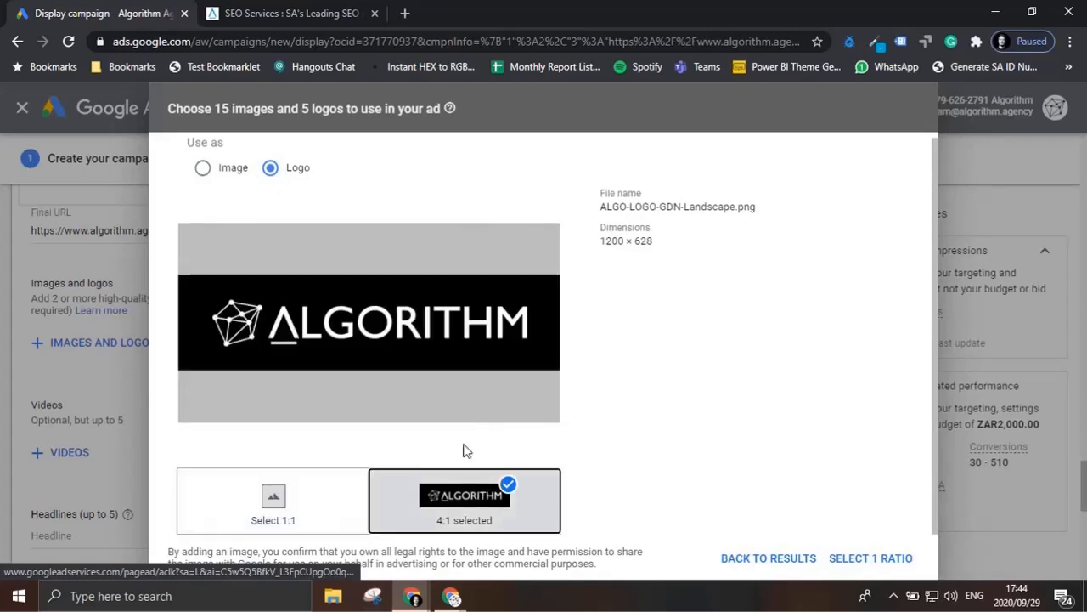
pyautogui.click(886, 558)
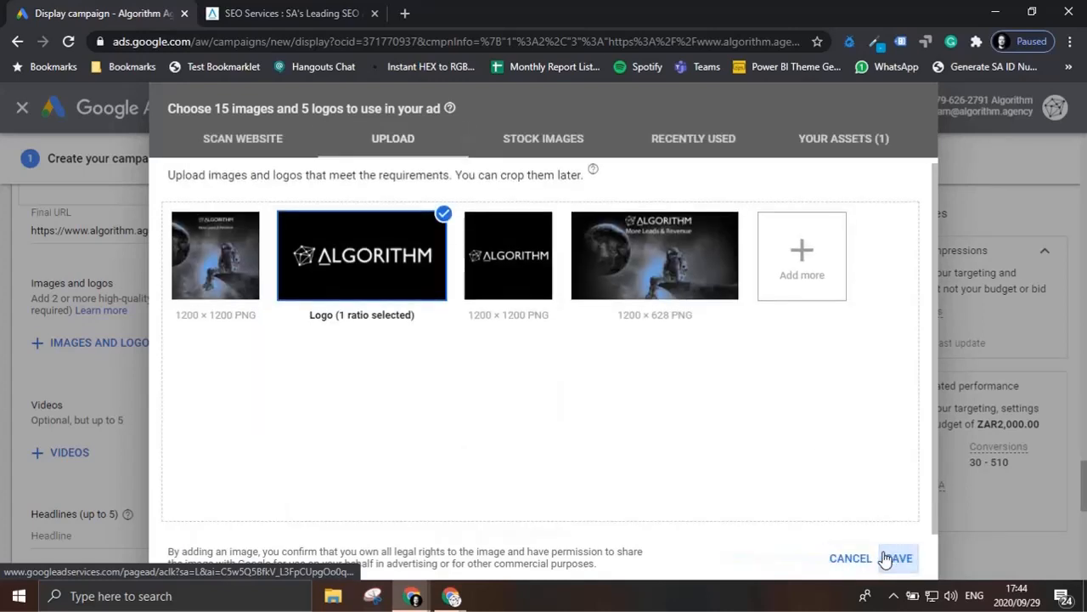
# Step: Use ALGO-LOGO-GDN-Square-SPACE.png as a logo in the 1:1 ratio
pyautogui.click(504, 242)
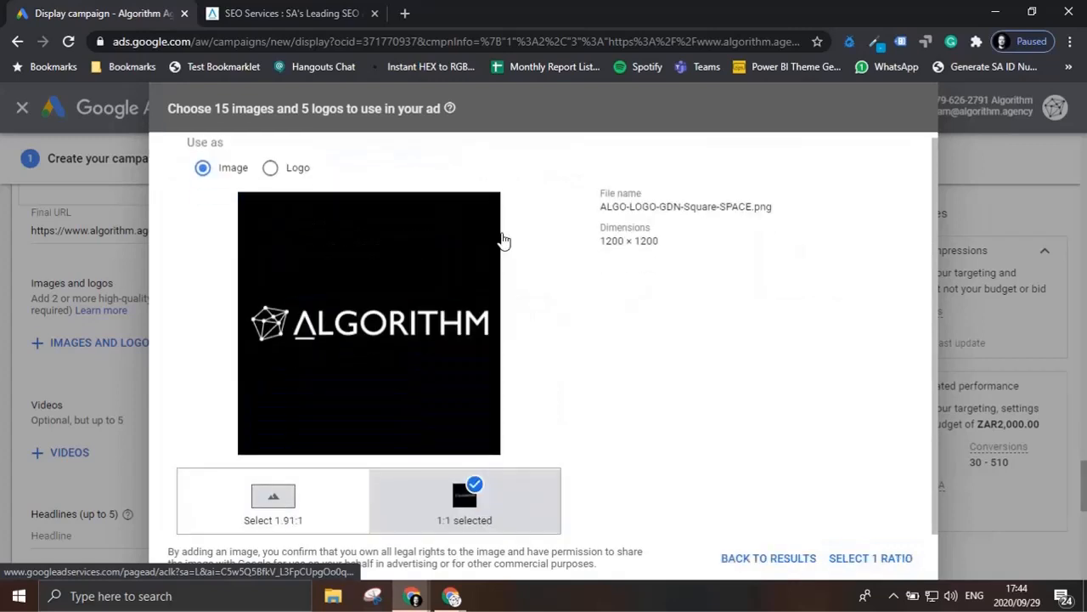
pyautogui.click(271, 168)
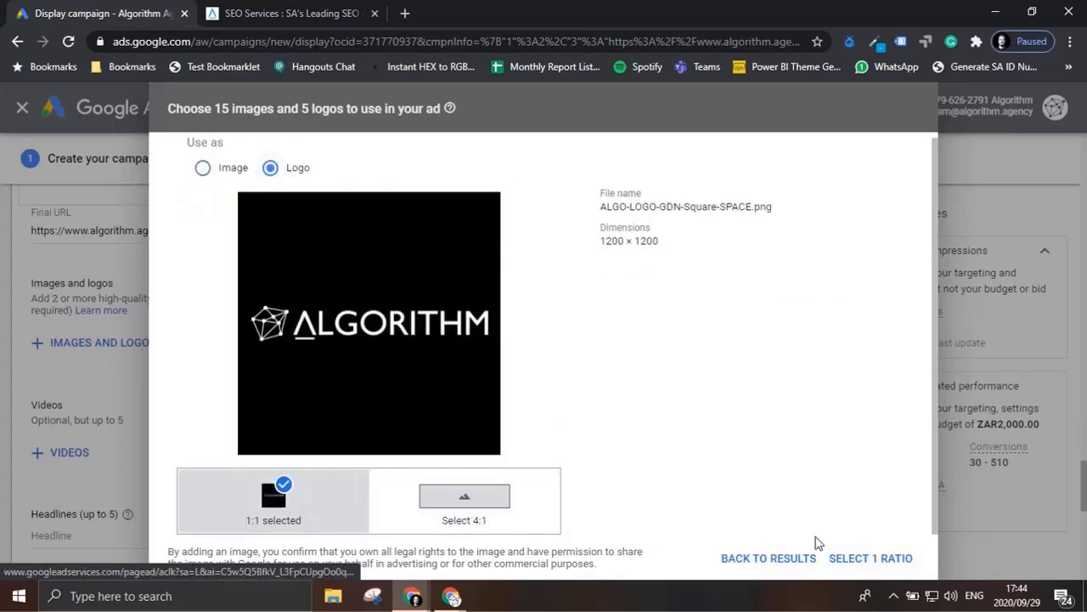
pyautogui.click(907, 557)
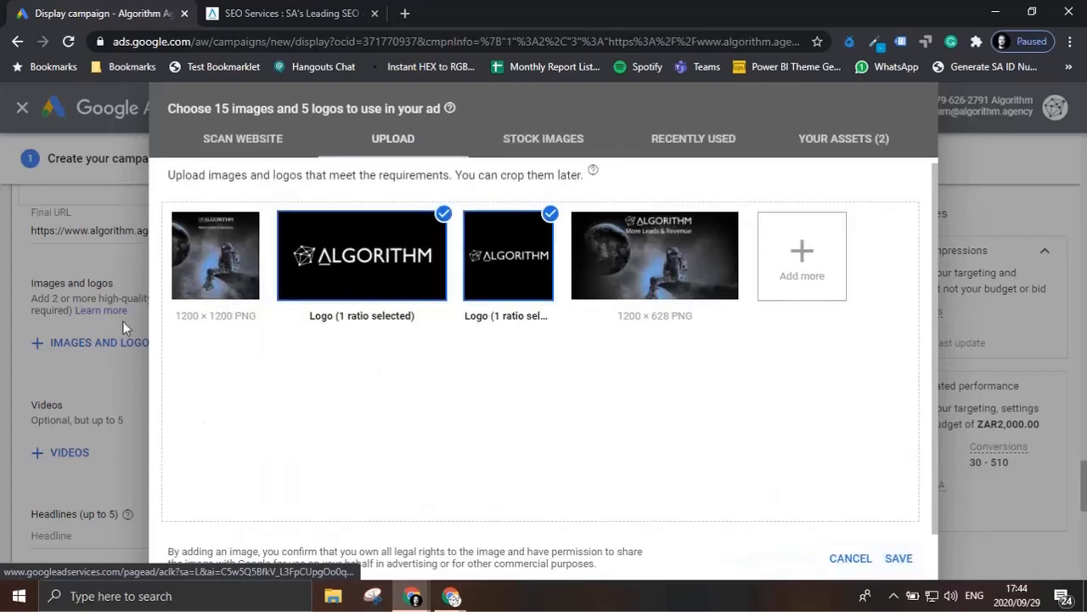
# Step: Add ALGO-GDN-Square-SPACE.png as a 1:1 image and ALGO-SPACE-GDN-Landscape.png as a 1.91:1 image, and save the ad's image and logo selection
pyautogui.click(240, 268)
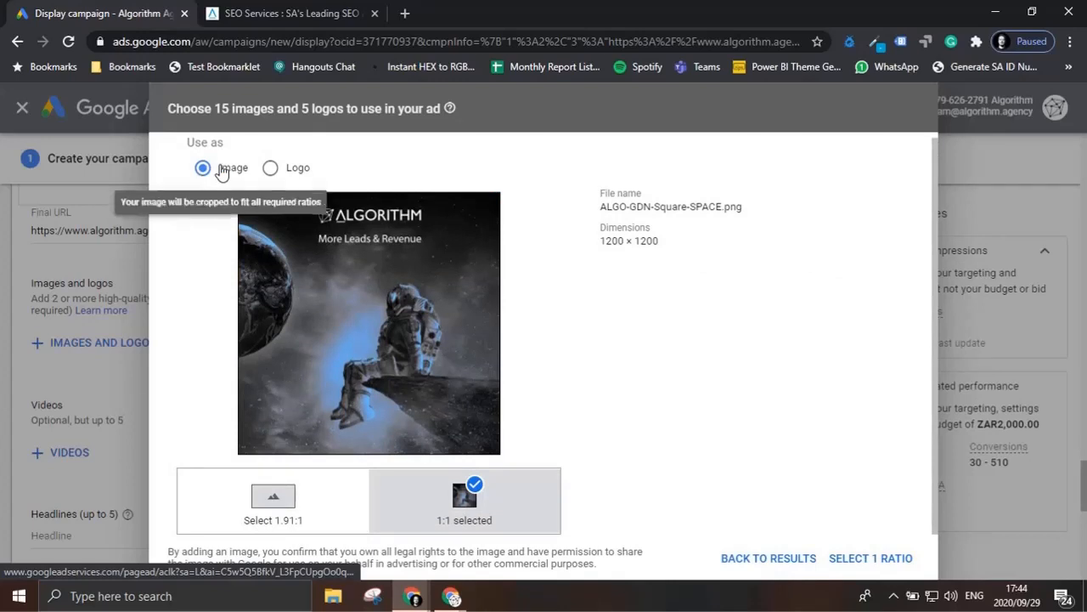
pyautogui.click(901, 561)
pyautogui.click(682, 265)
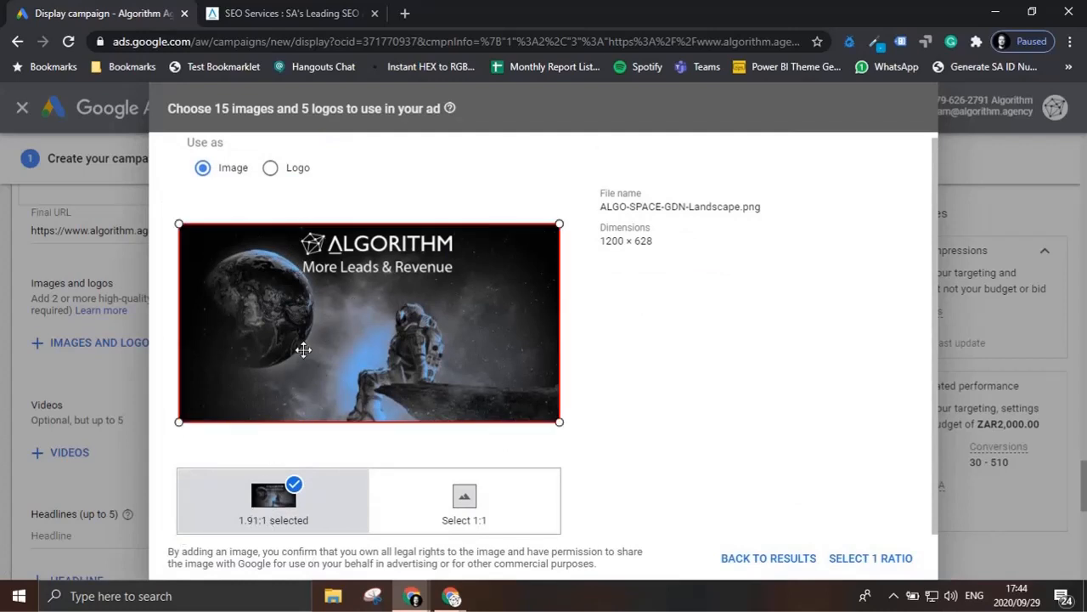
pyautogui.tripleClick(626, 239)
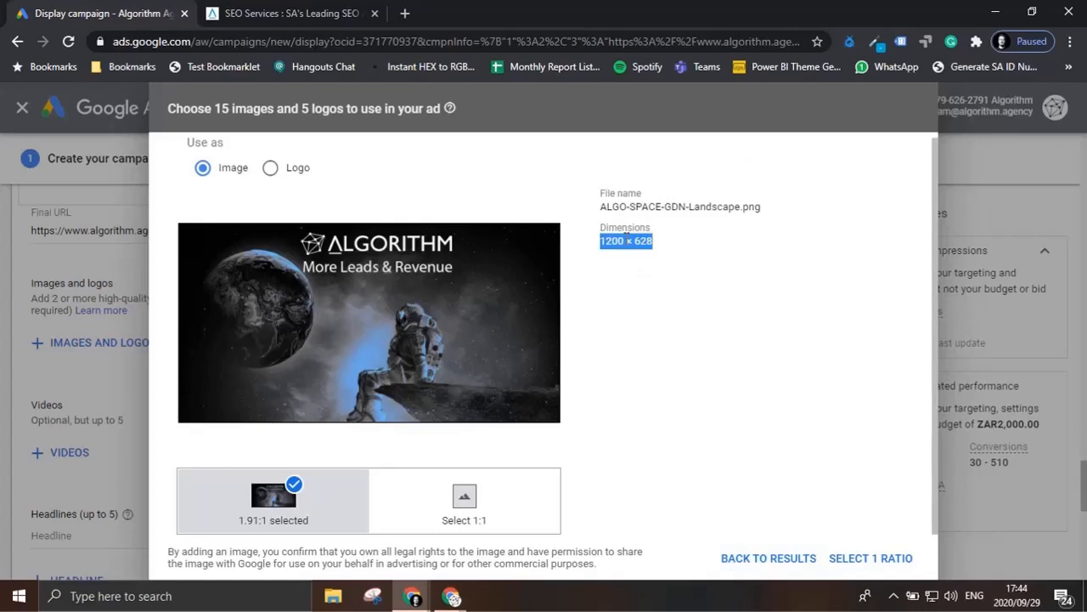
pyautogui.click(892, 558)
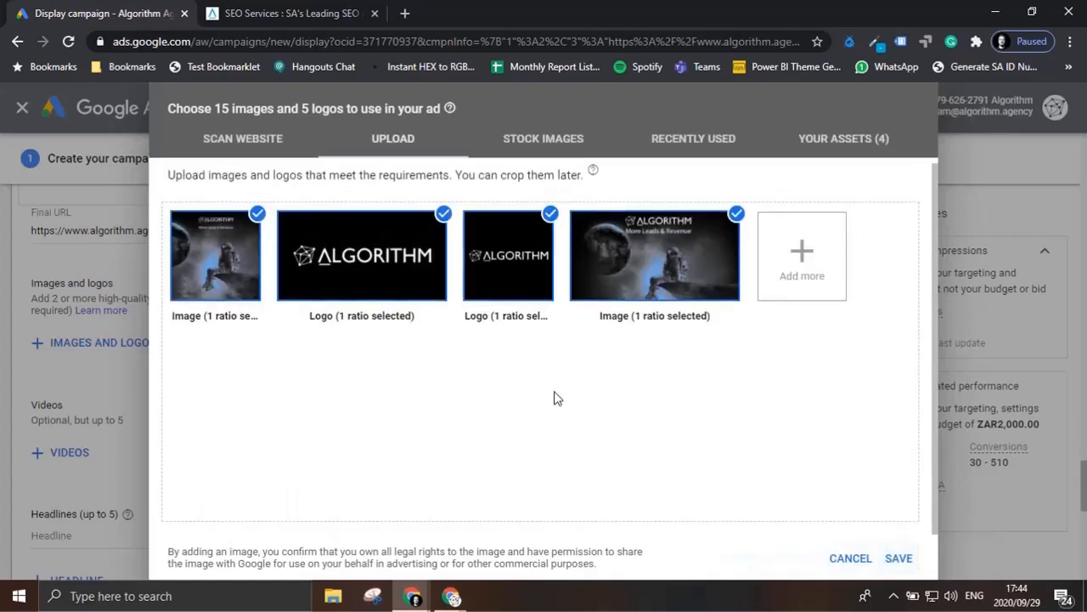
pyautogui.click(899, 559)
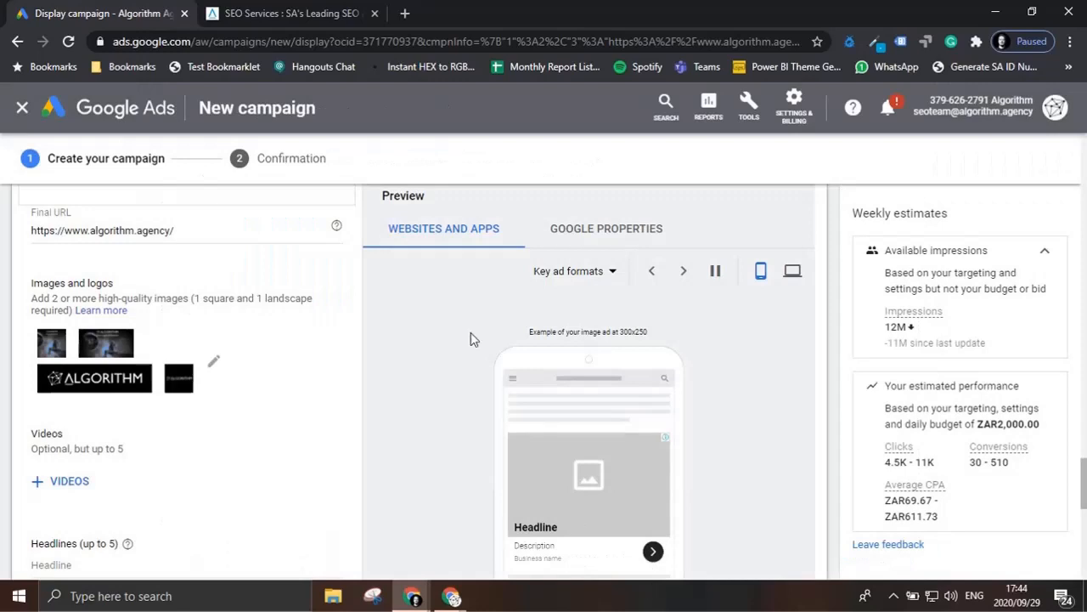
# Step: Set the ad's first headline to the suggested text "Leading Performance Marketing"
pyautogui.scroll(-1, 411, 311)
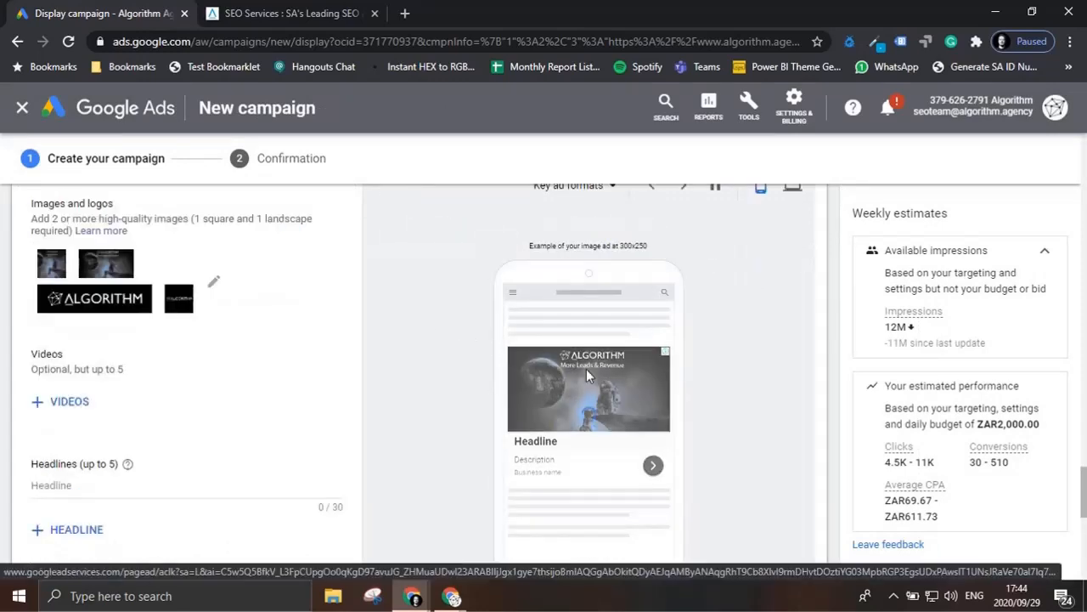
pyautogui.scroll(3, 595, 357)
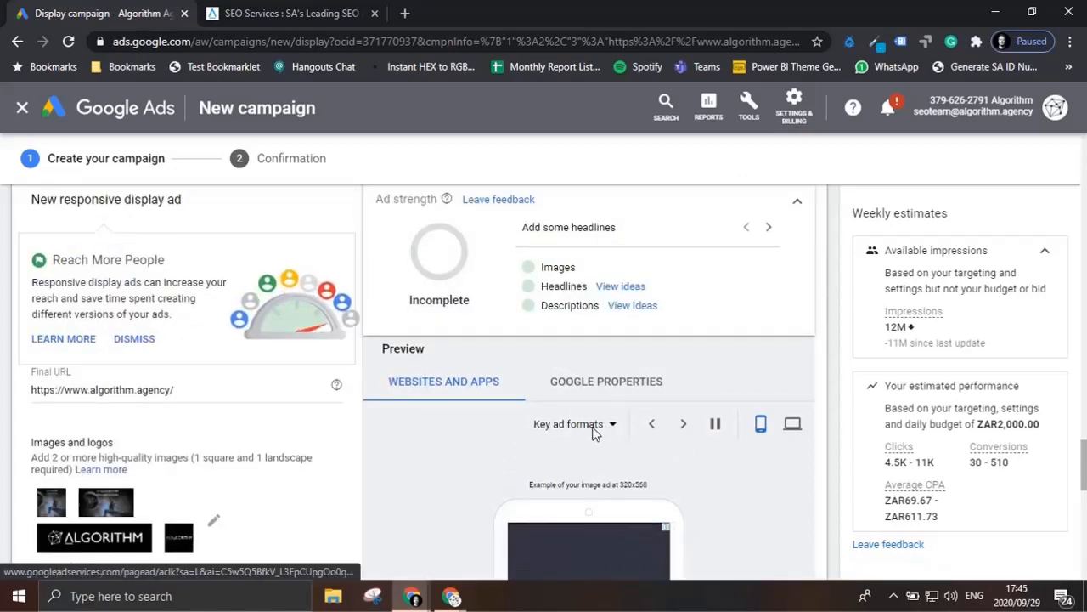
pyautogui.scroll(-3, 594, 432)
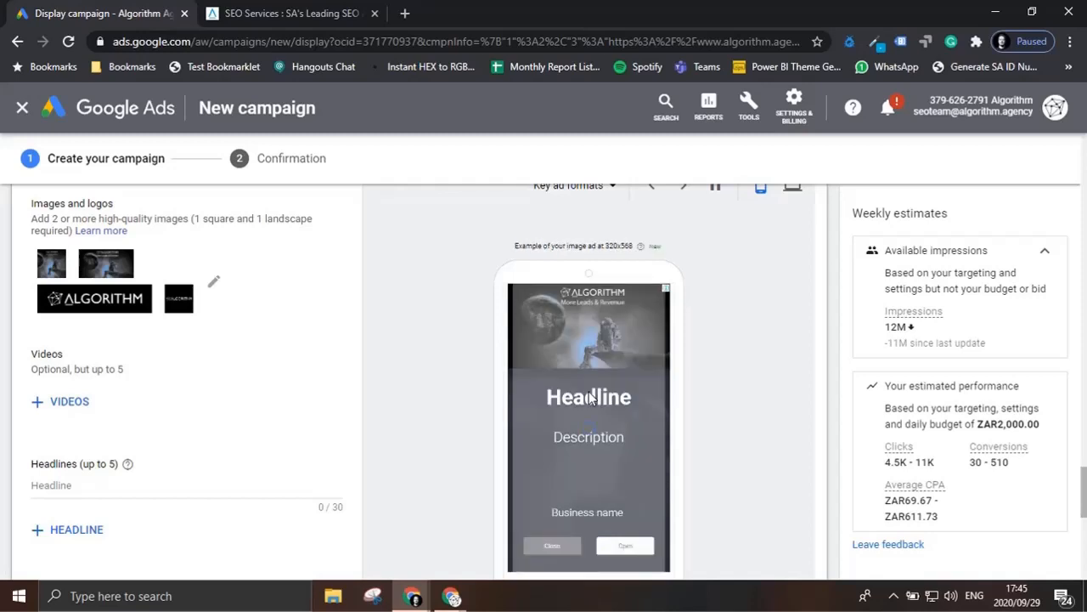
pyautogui.scroll(-1, 147, 374)
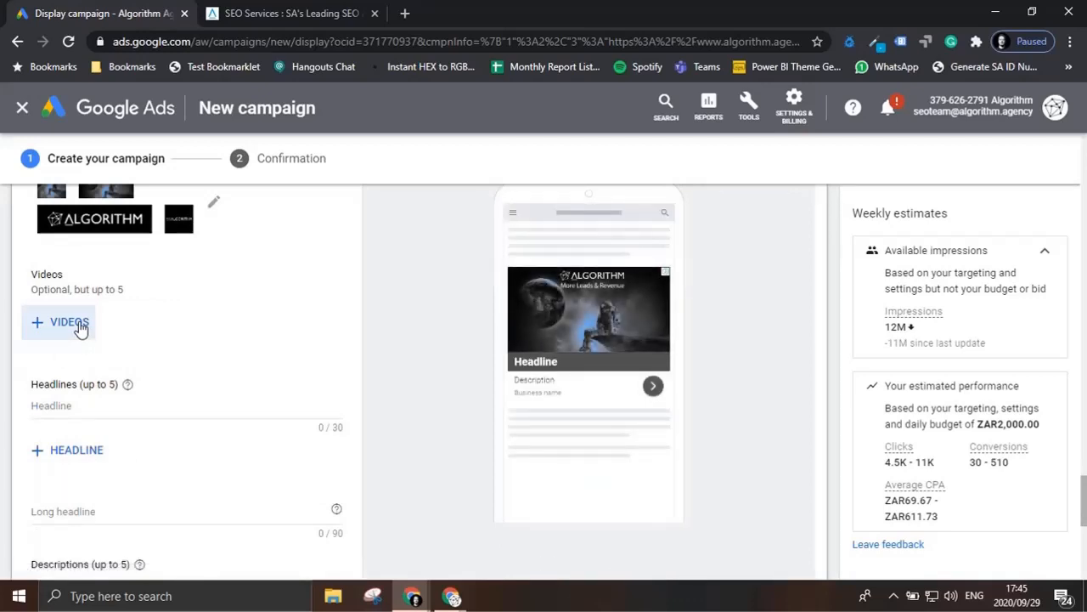
pyautogui.click(120, 409)
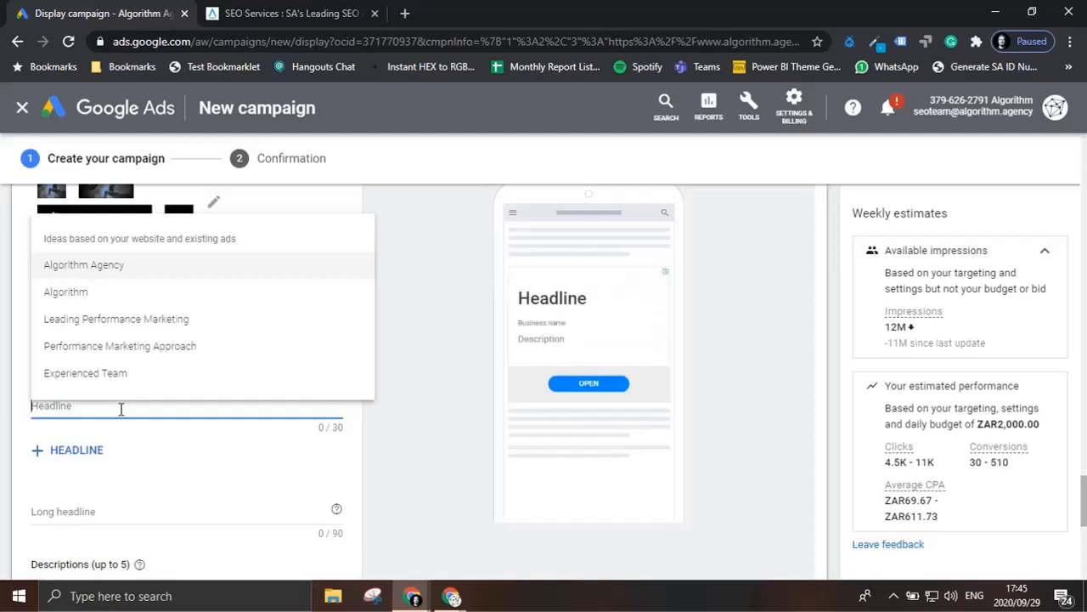
pyautogui.click(145, 319)
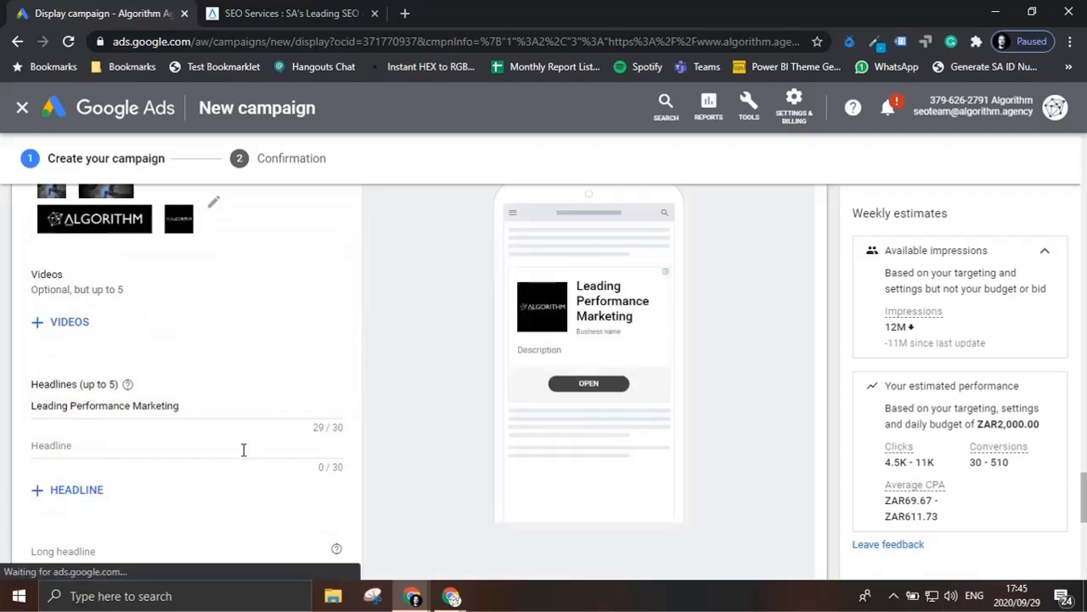
# Step: Copy the first headline's text, "Leading Performance Marketing", into the ad's long headline
pyautogui.scroll(-1, 243, 450)
pyautogui.scroll(-1, 243, 450)
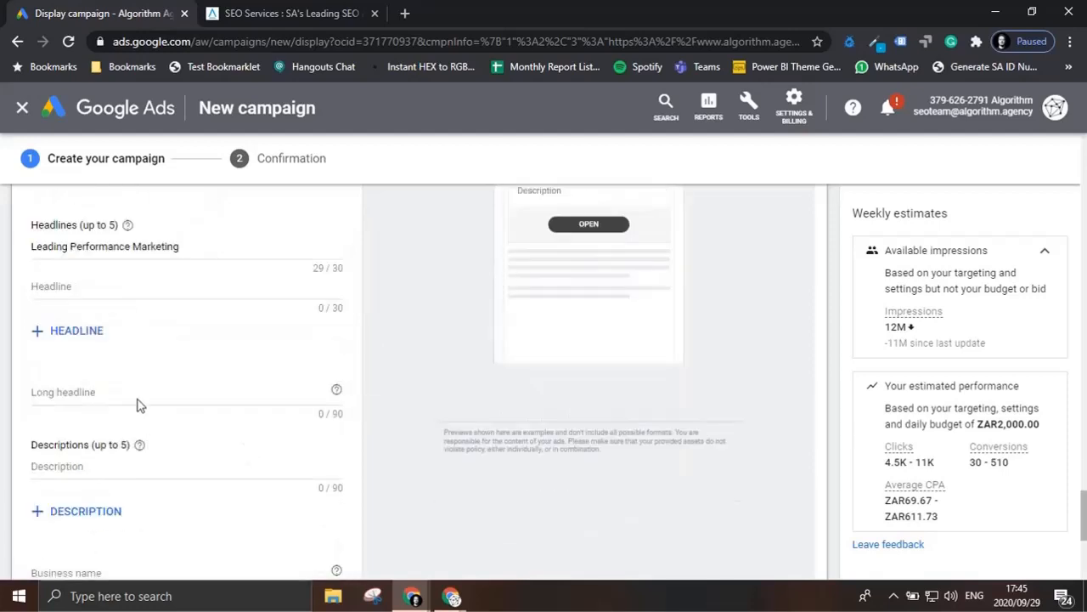
pyautogui.click(113, 394)
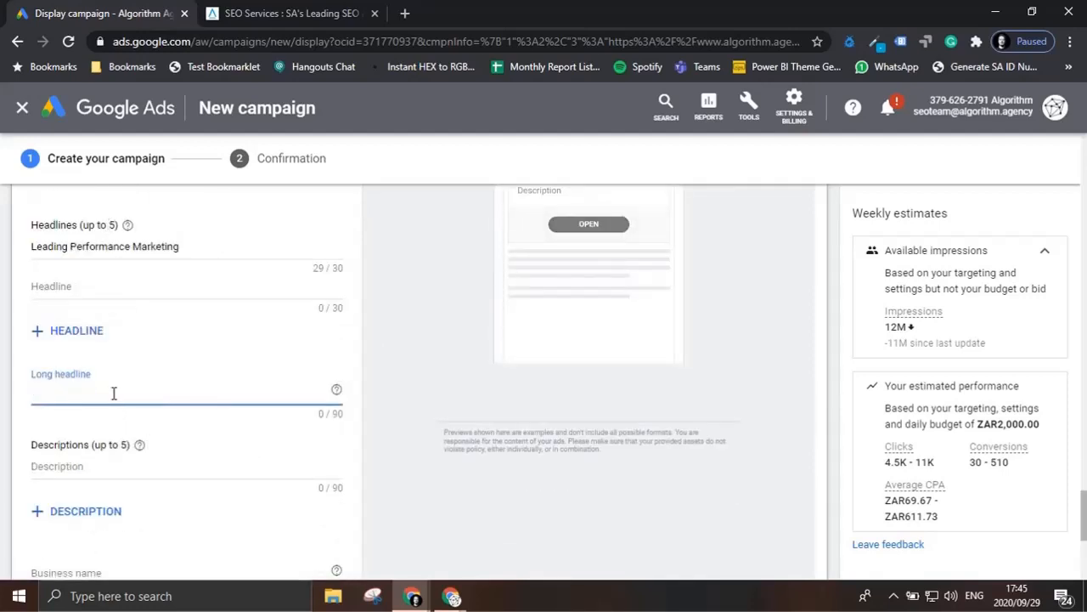
pyautogui.tripleClick(131, 246)
pyautogui.hotkey('ctrl', 'c')
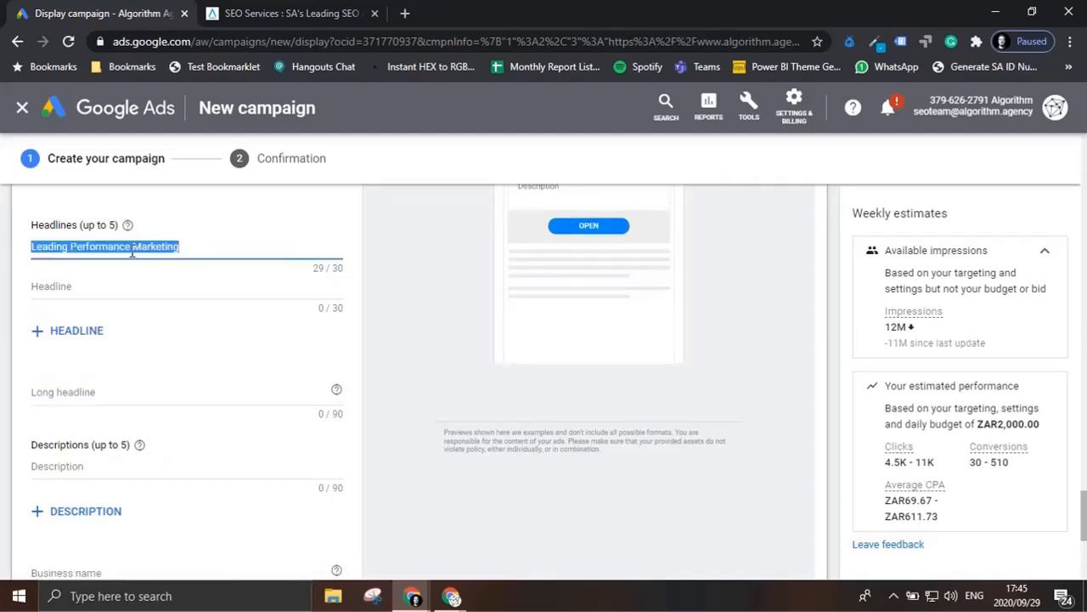
pyautogui.click(113, 396)
pyautogui.hotkey('ctrl', 'v')
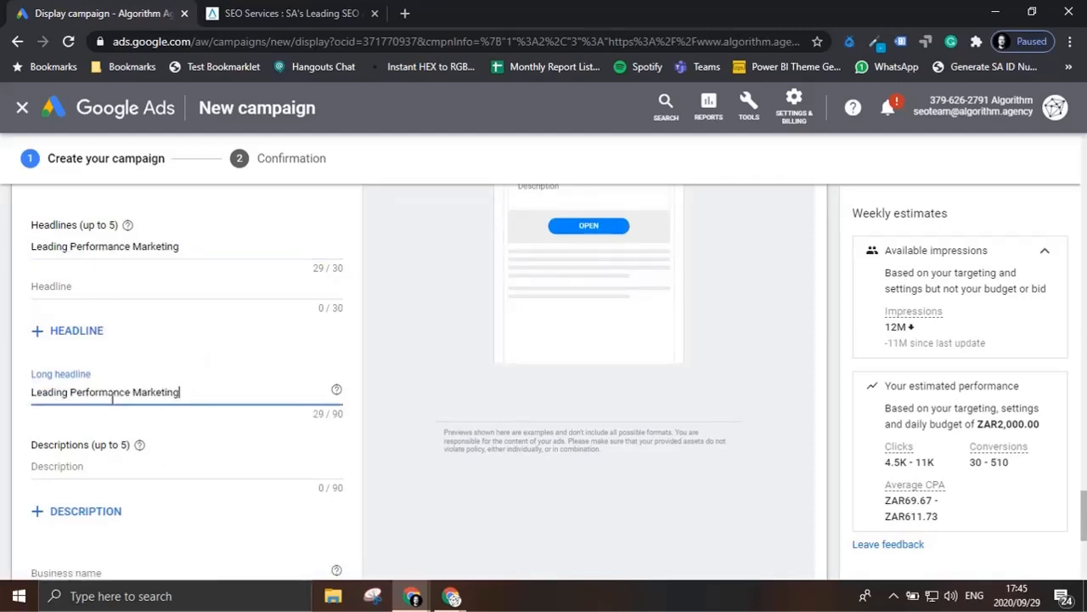
# Step: Set the first description to the suggestion "Performance Marketing Agency, SEO & Data Services | Algorithm" and check it in the ad preview
pyautogui.scroll(-2, 113, 399)
pyautogui.click(133, 306)
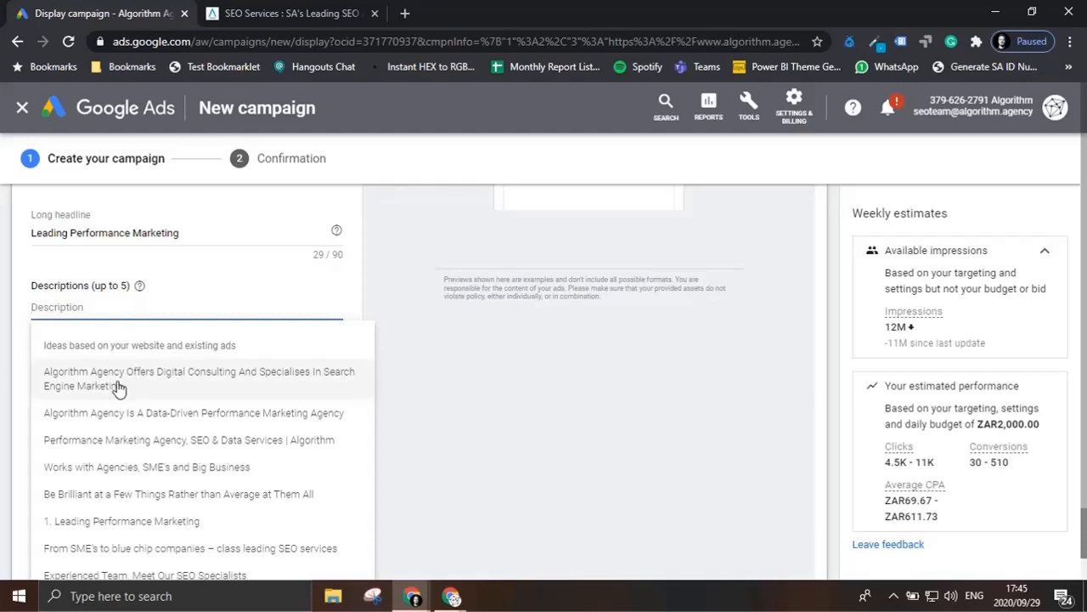
pyautogui.click(136, 442)
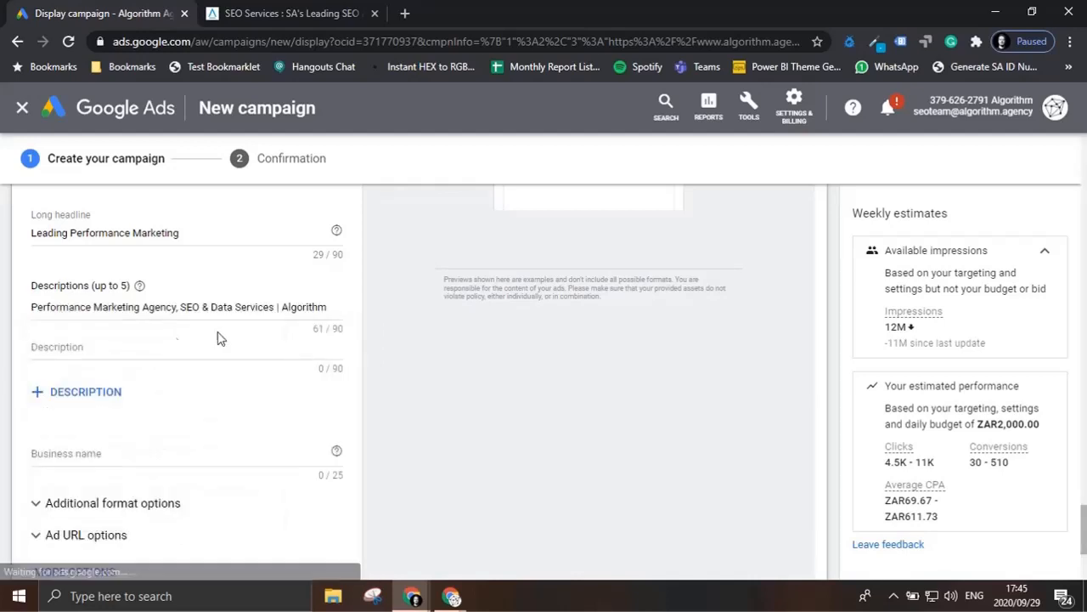
pyautogui.scroll(3, 570, 342)
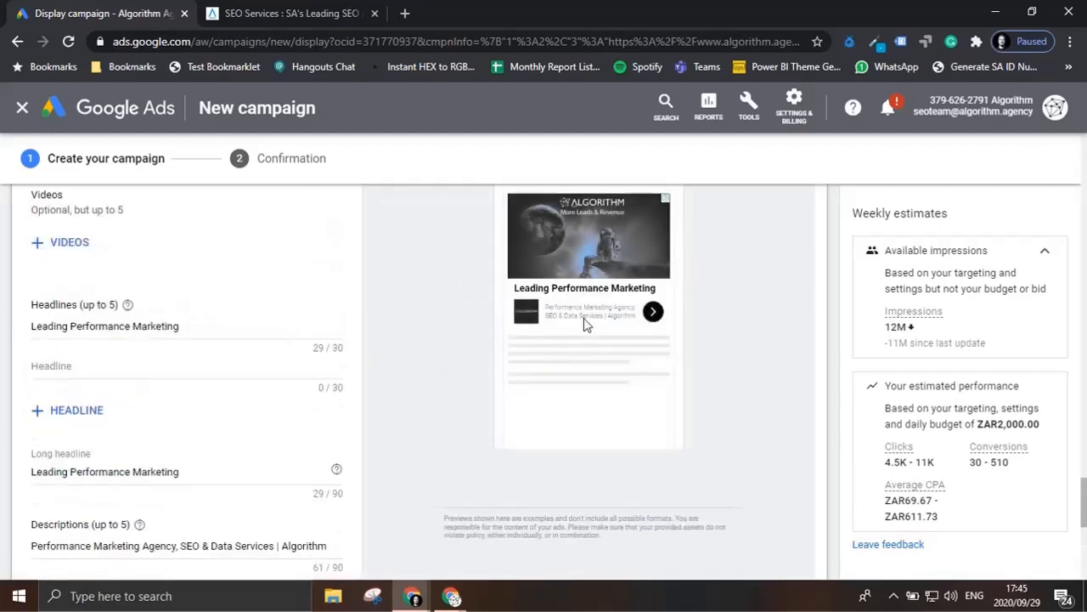
pyautogui.scroll(-2, 202, 413)
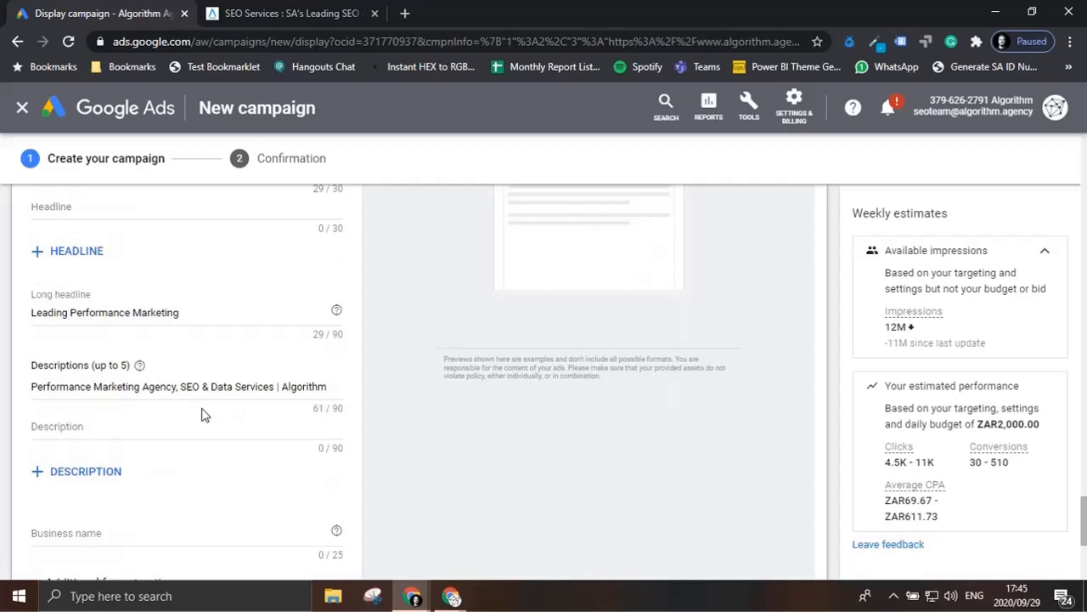
# Step: Enter "Algorithm Agency" as the ad's business name
pyautogui.scroll(-1, 201, 415)
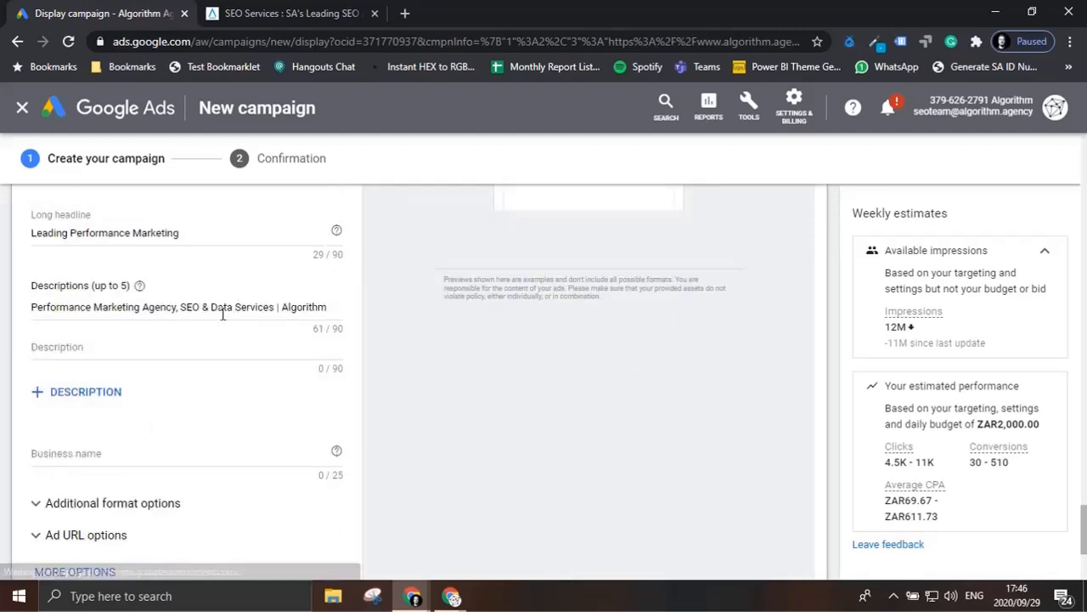
pyautogui.click(112, 455)
pyautogui.write('Alg')
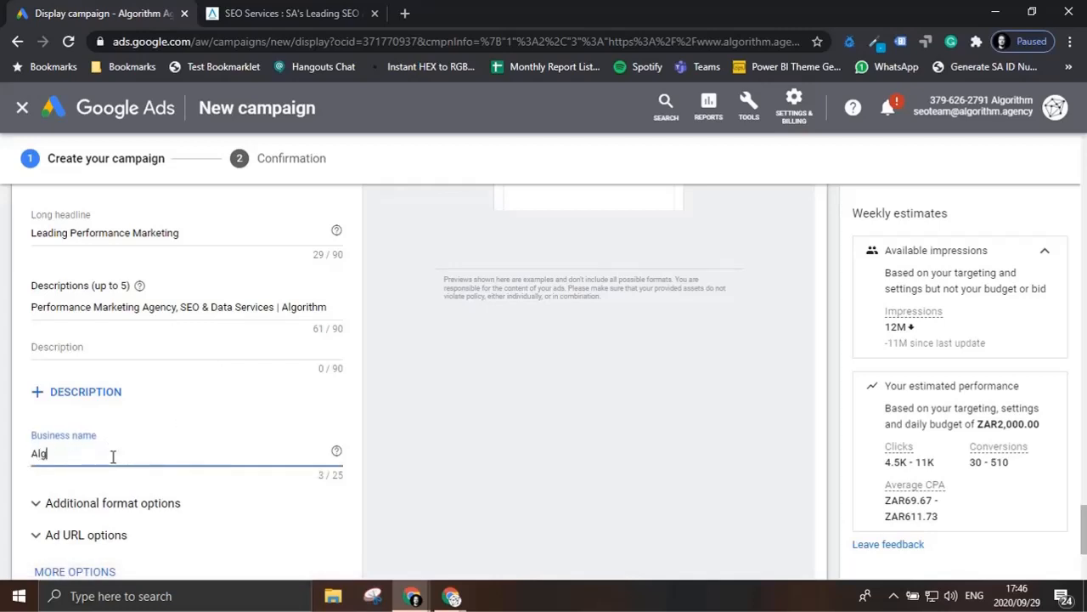
pyautogui.write('orithm Agency')
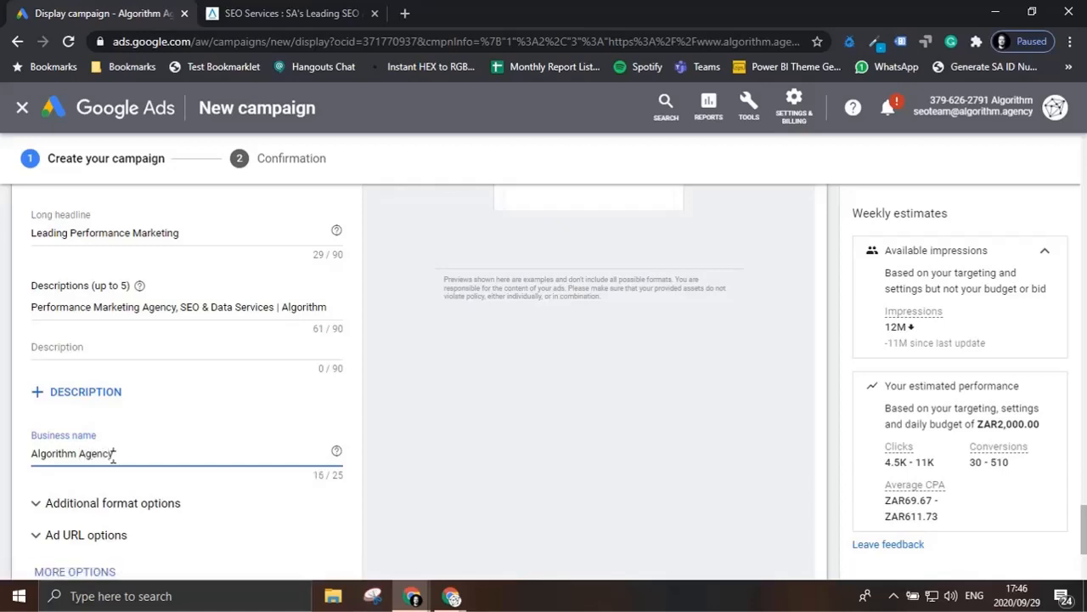
# Step: Add a call to action text to the ad and set it to Learn More, keeping English
pyautogui.scroll(-3, 115, 451)
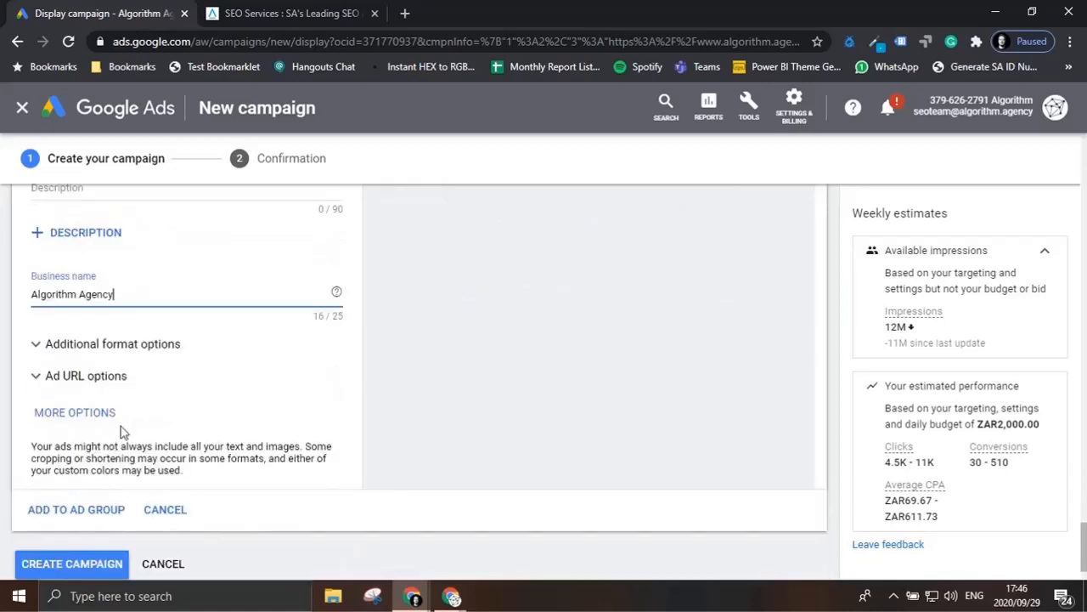
pyautogui.click(70, 413)
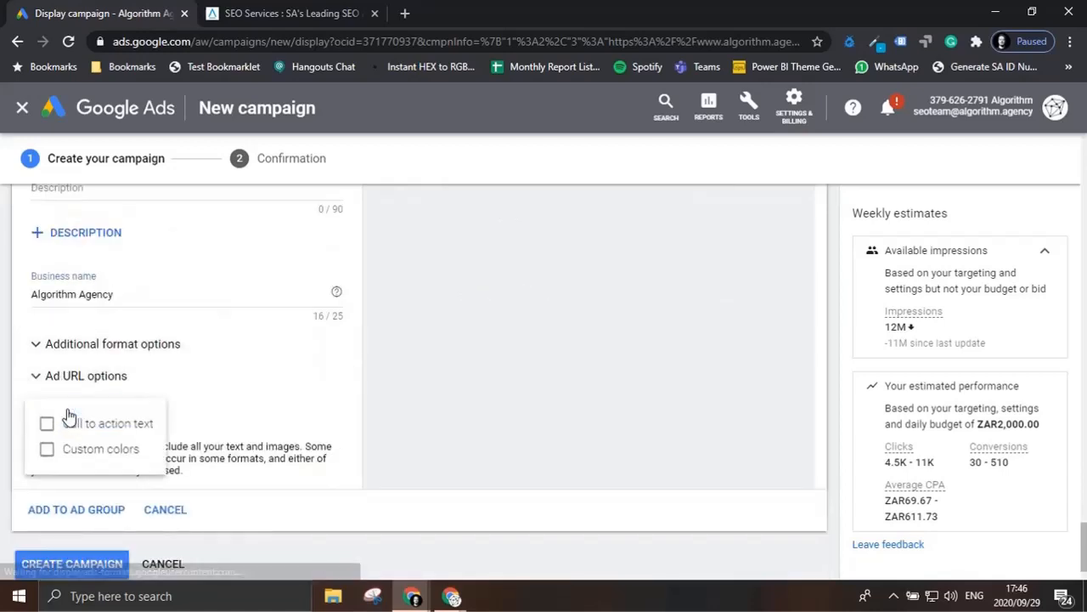
pyautogui.click(92, 425)
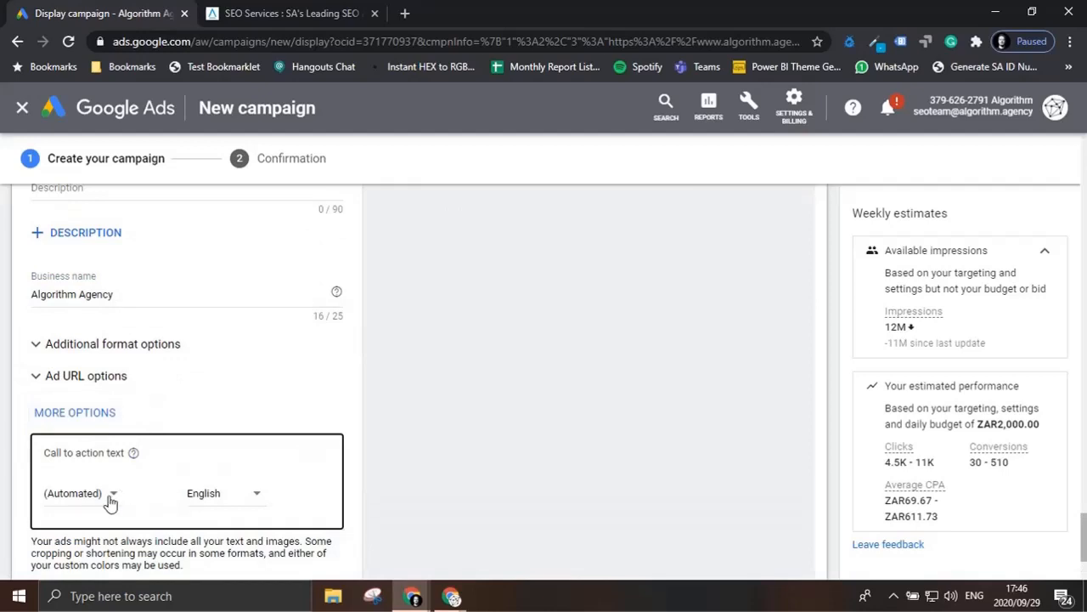
pyautogui.click(108, 494)
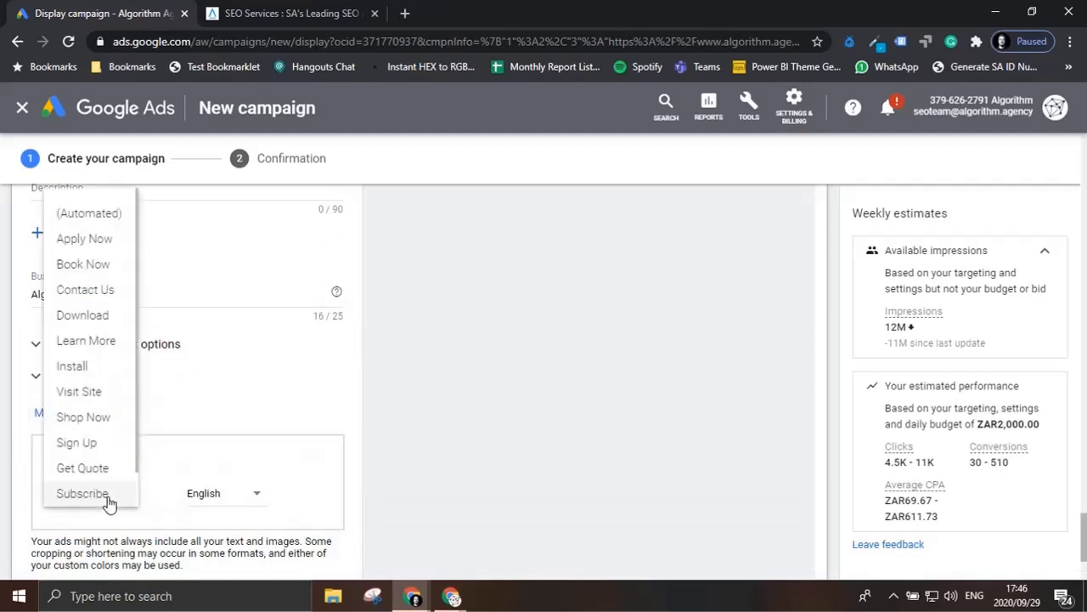
pyautogui.click(120, 342)
# Step: Review the finished ad in the mobile preview, filtering to image ads and stepping through the example formats
pyautogui.scroll(5, 548, 459)
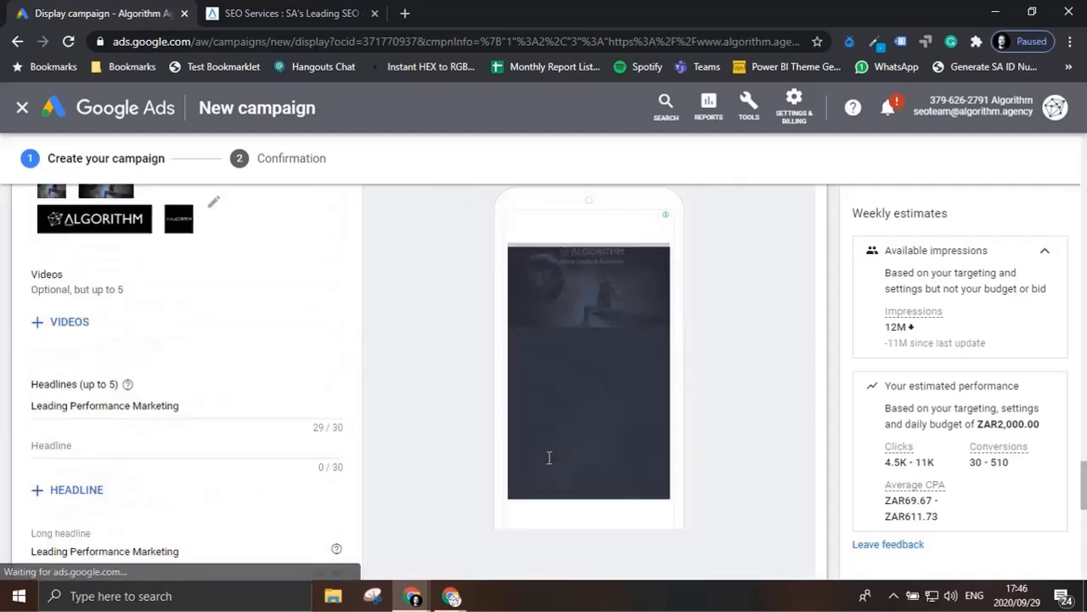
pyautogui.scroll(2, 549, 457)
pyautogui.scroll(-1, 625, 389)
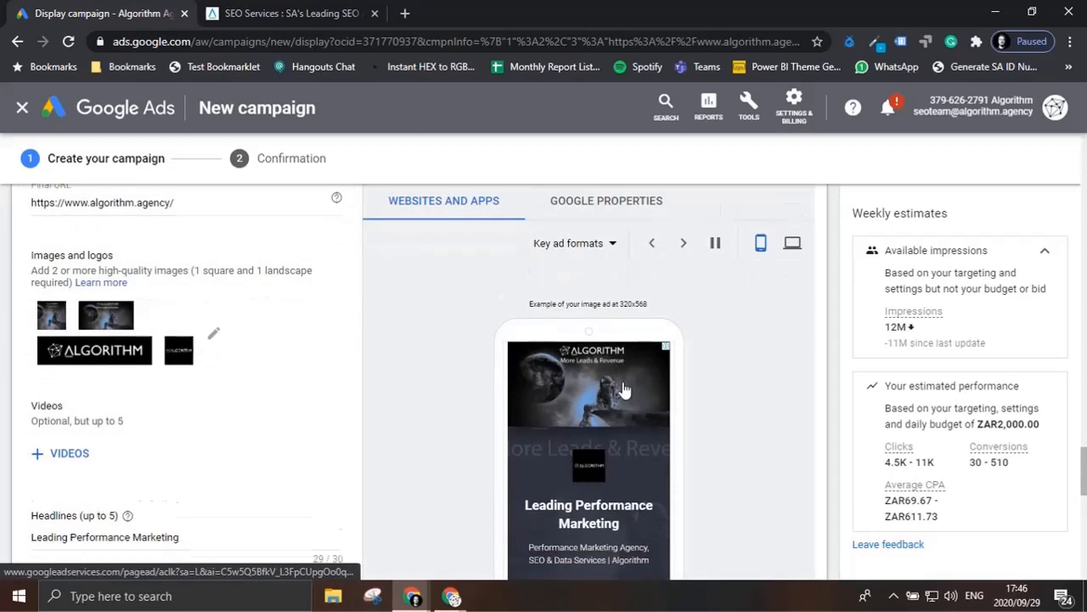
pyautogui.scroll(-1, 625, 389)
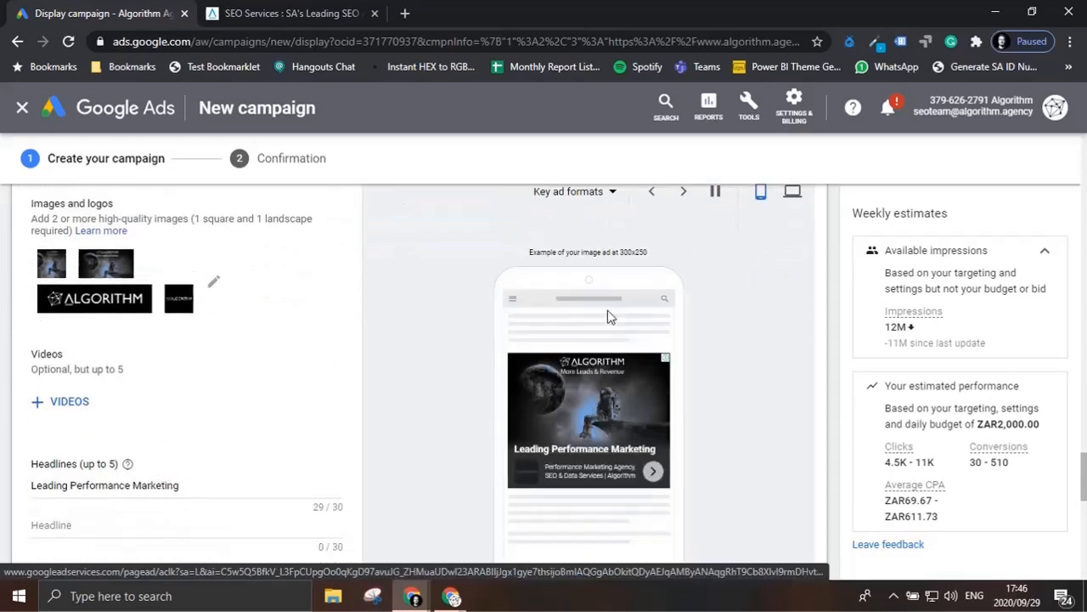
pyautogui.click(613, 194)
pyautogui.click(595, 233)
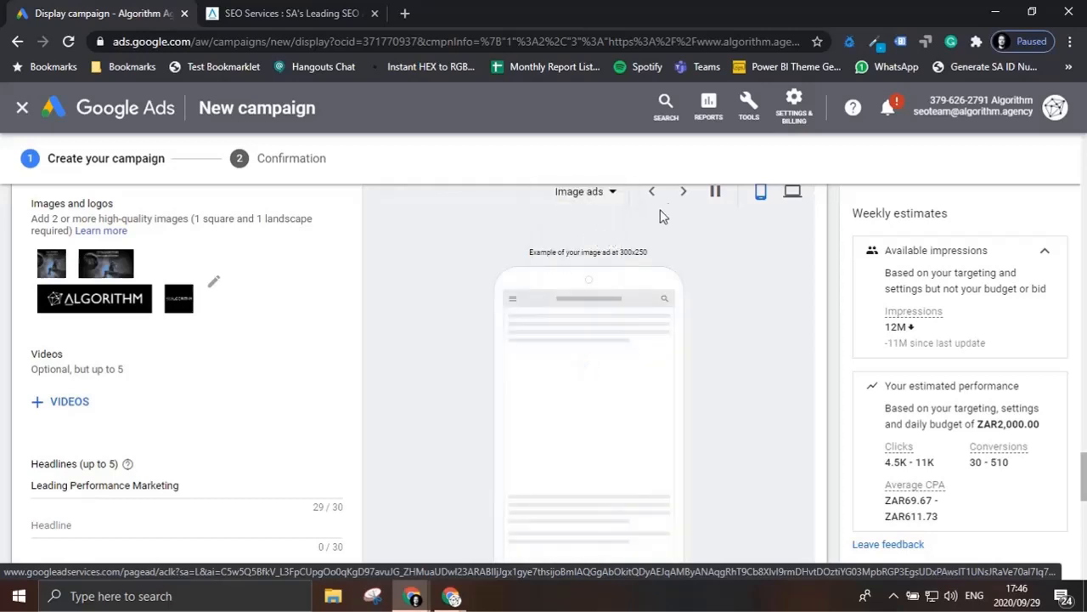
pyautogui.click(684, 194)
pyautogui.click(684, 194)
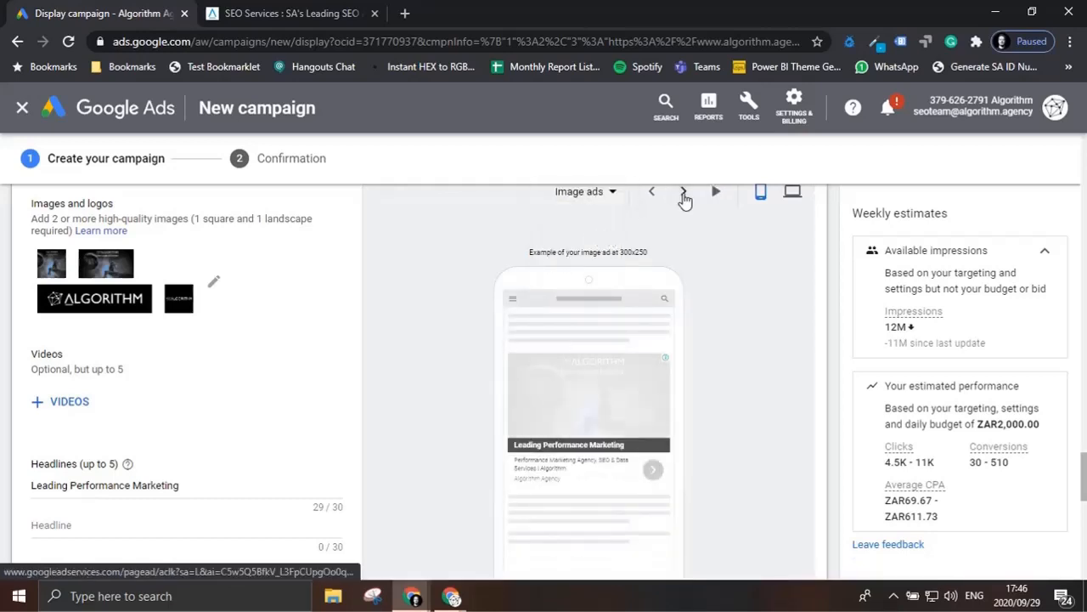
pyautogui.click(684, 193)
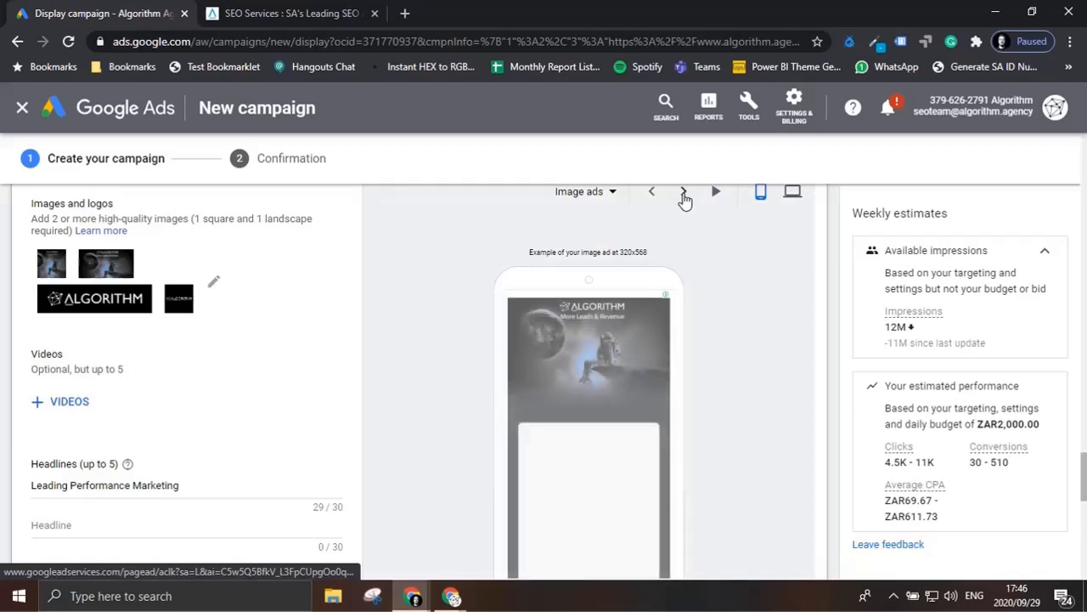
pyautogui.scroll(-1, 671, 451)
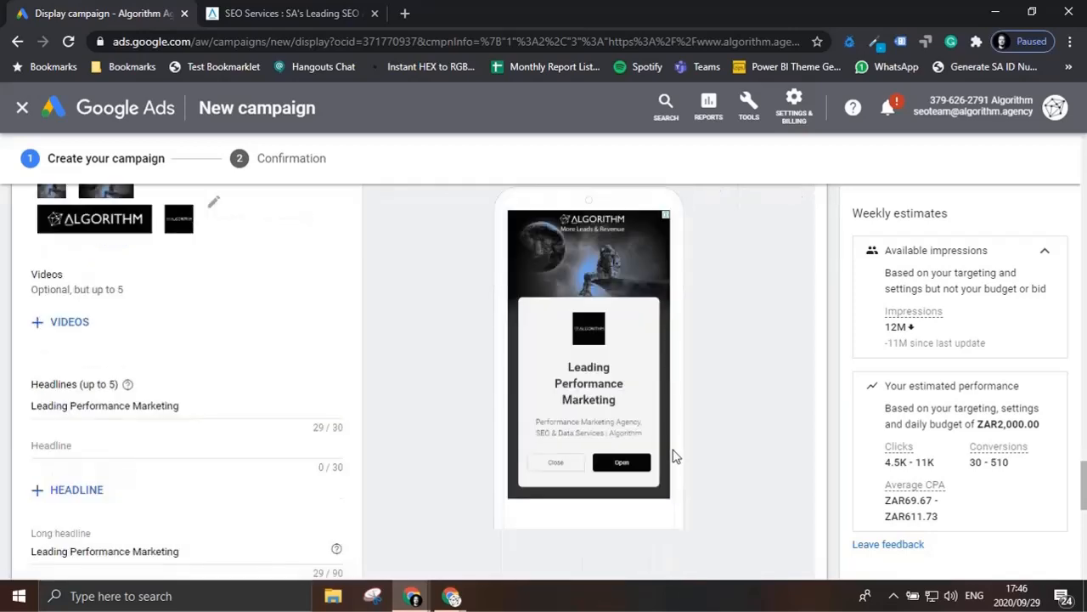
# Step: Create the campaign with the completed responsive display ad and continue from the confirmation summary to the campaign
pyautogui.scroll(-6, 114, 485)
pyautogui.scroll(-3, 115, 482)
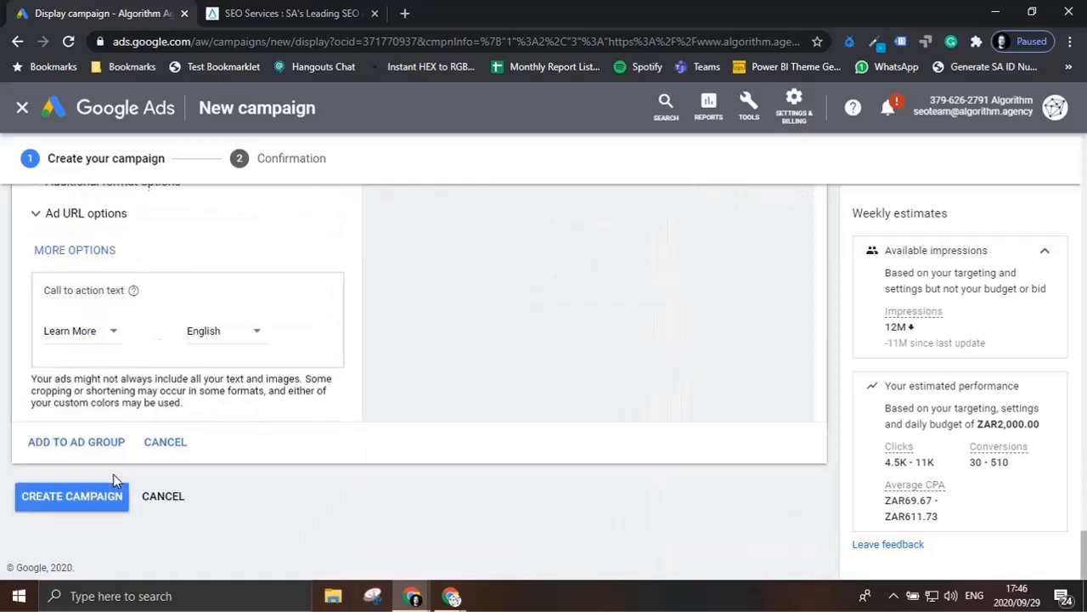
pyautogui.click(107, 503)
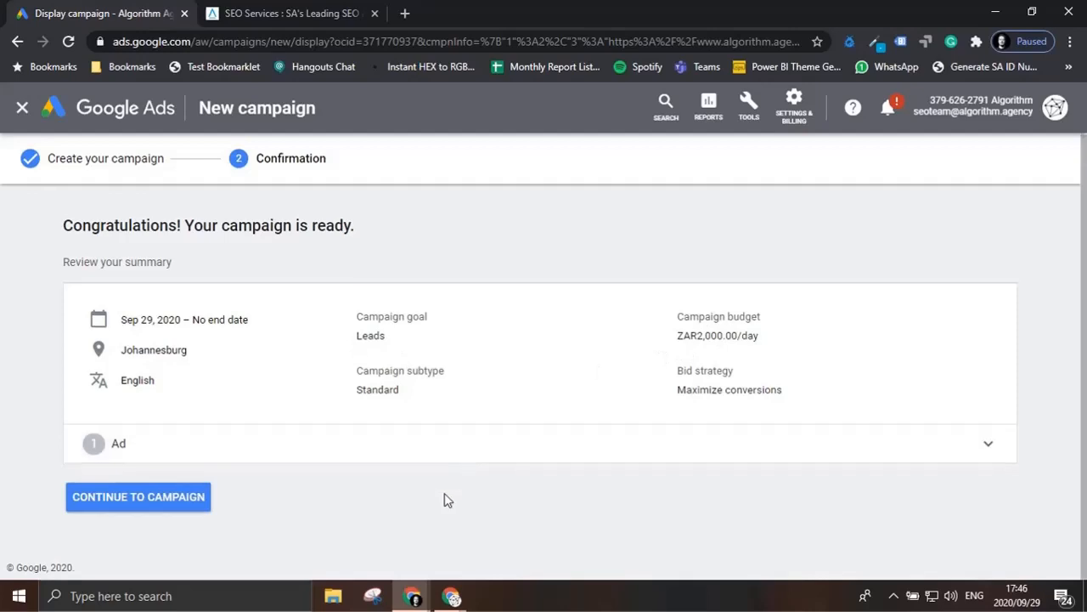
pyautogui.click(146, 507)
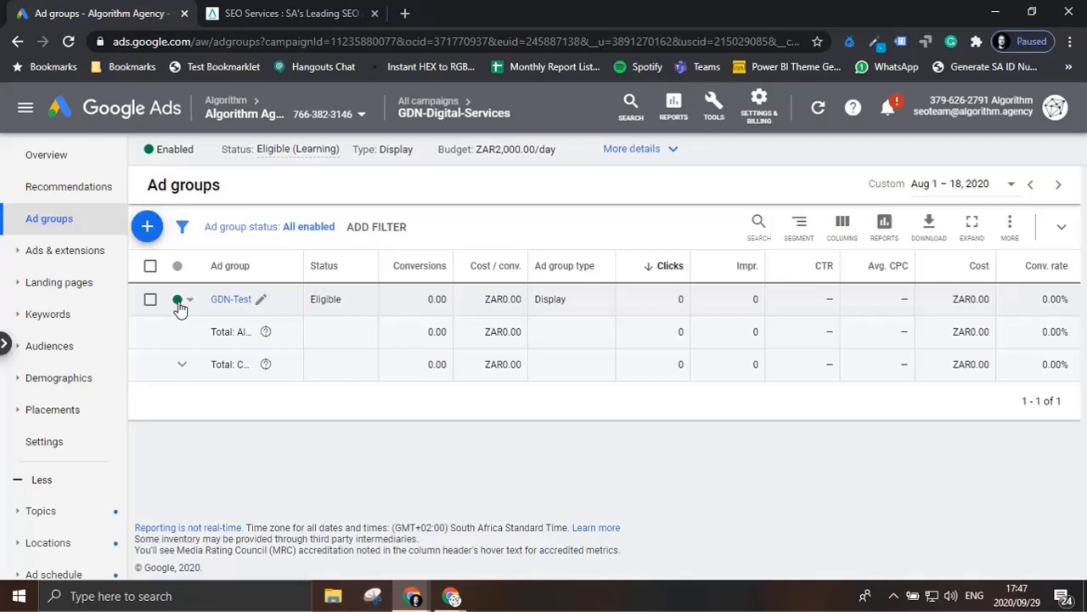
# Step: Open the status options of the GDN-Test ad group
pyautogui.click(179, 304)
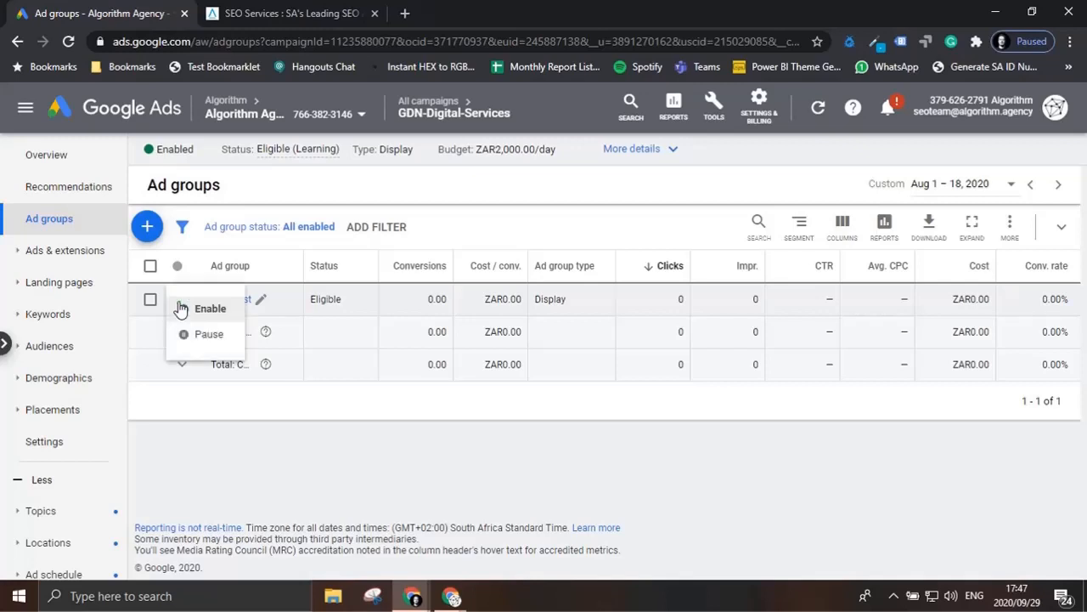